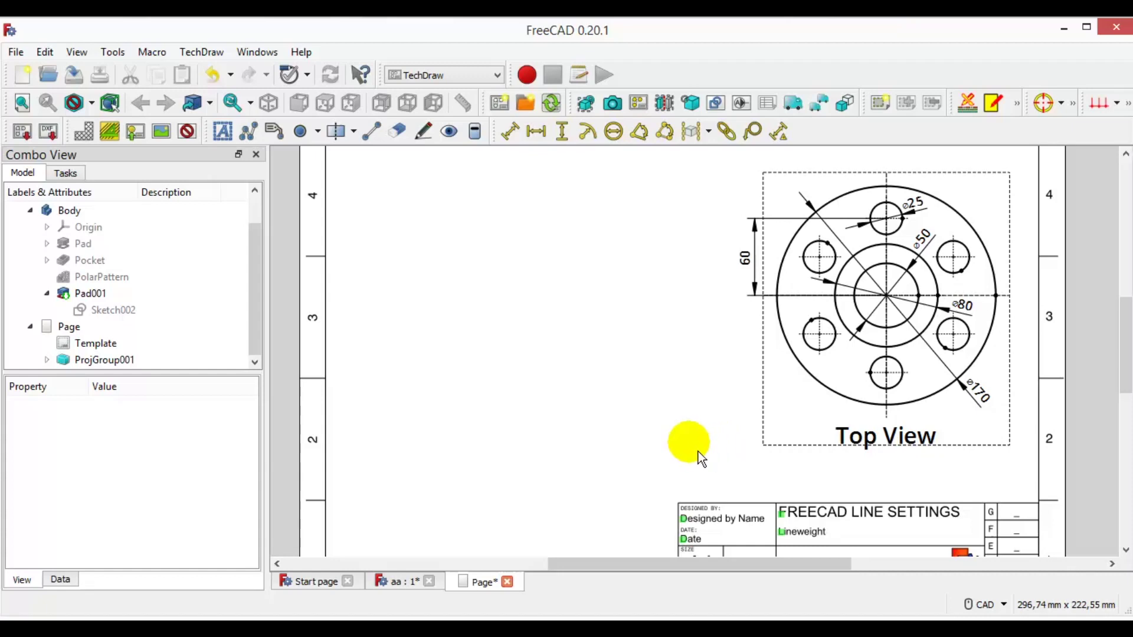
Bring up Preferences on the TechDraw section and its Annotation settings.
click(47, 55)
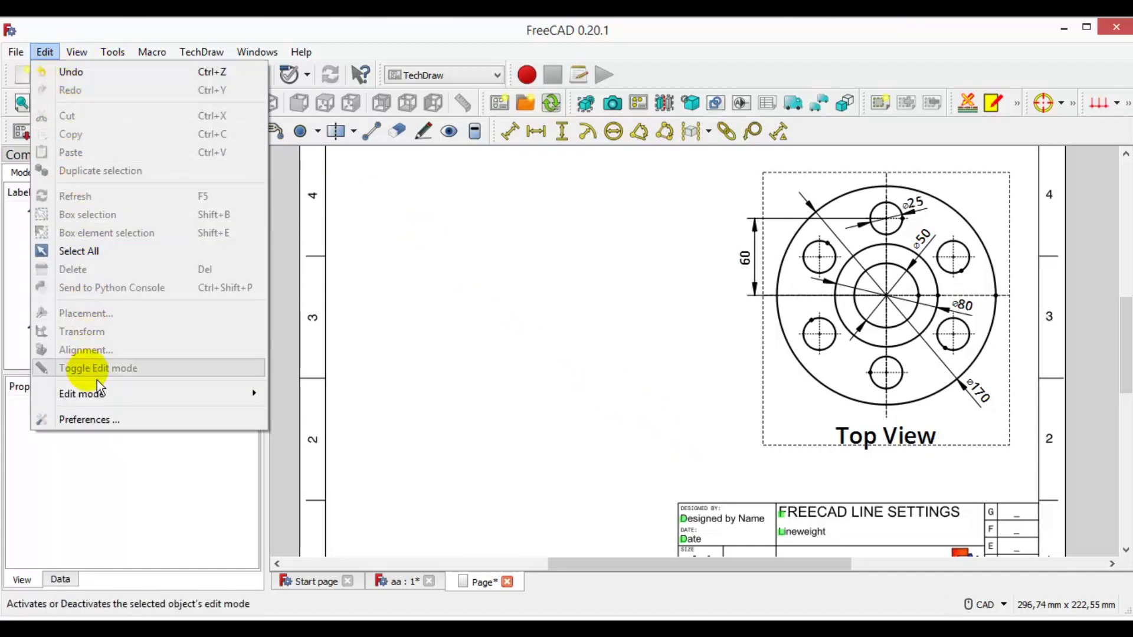
click(101, 424)
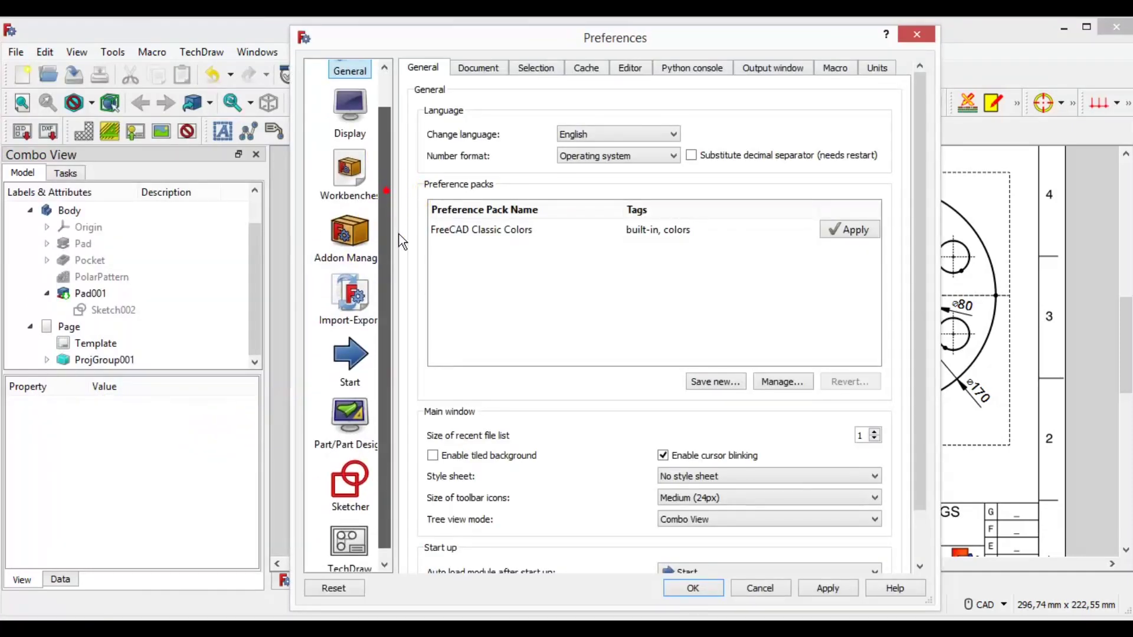
scroll(398, 239, down, 2)
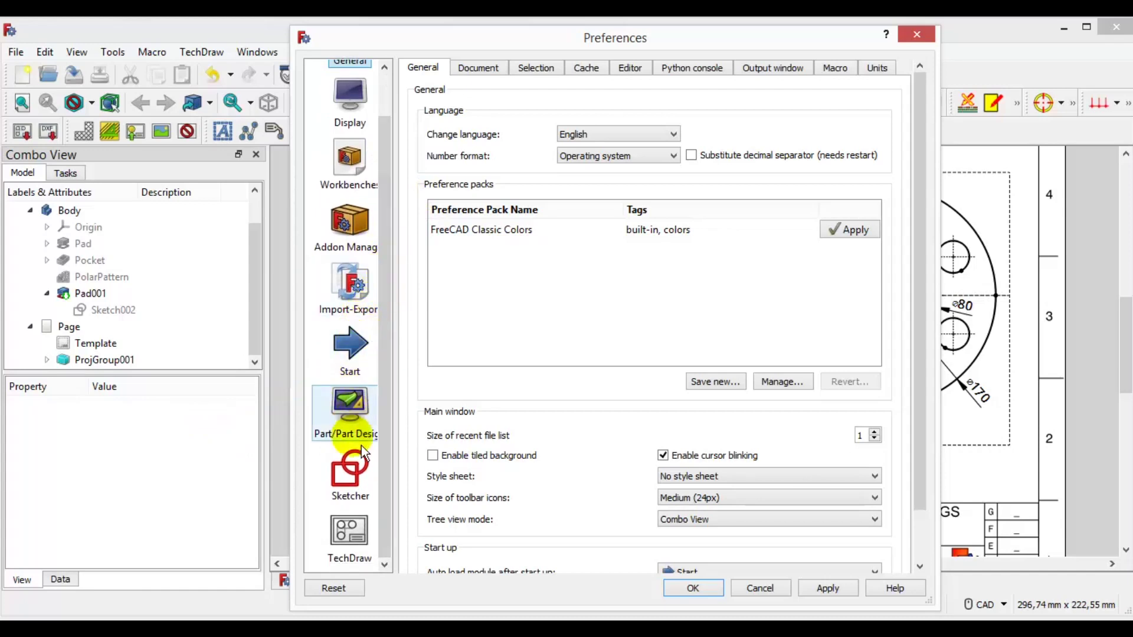
click(361, 536)
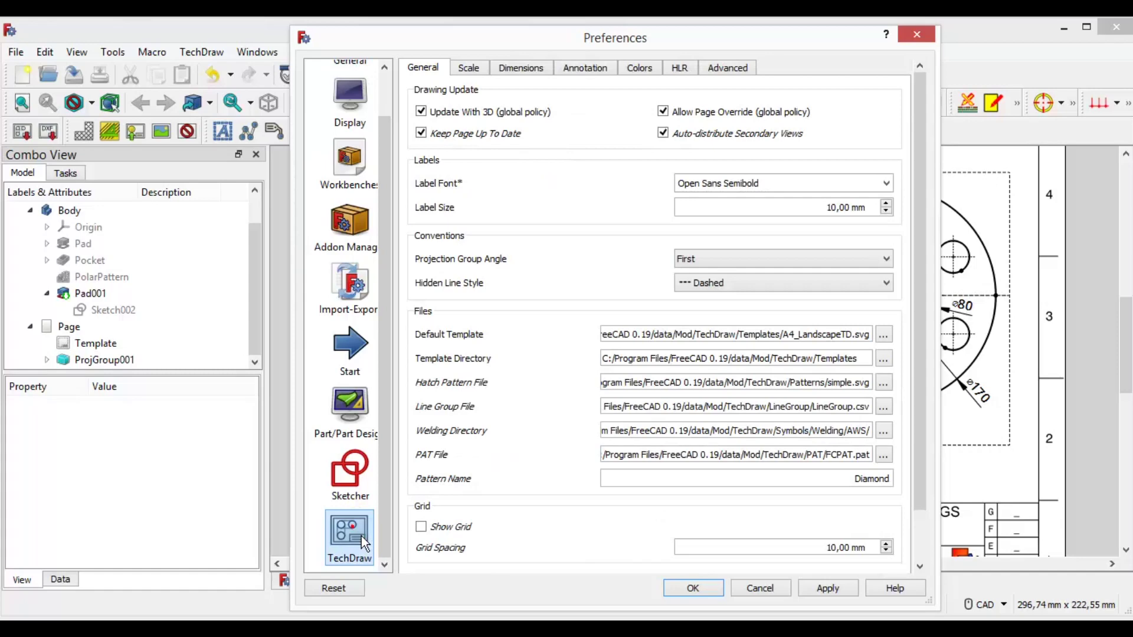
click(593, 79)
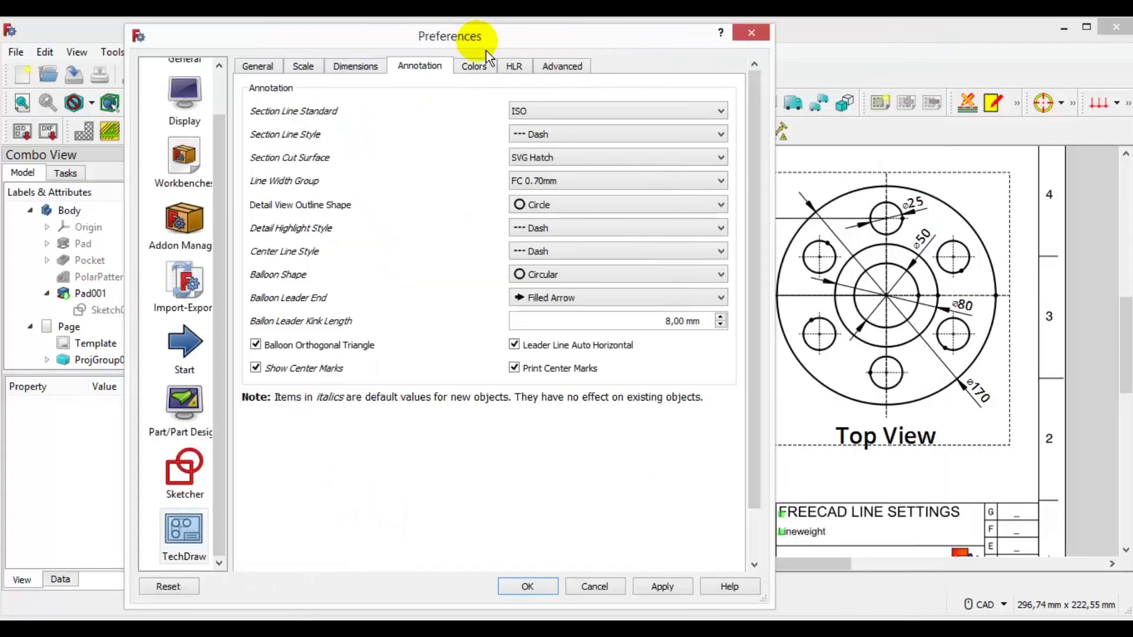
Set the Line Width Group to FC 1.00mm, then show the Dimensions settings.
drag(486, 50, 447, 47)
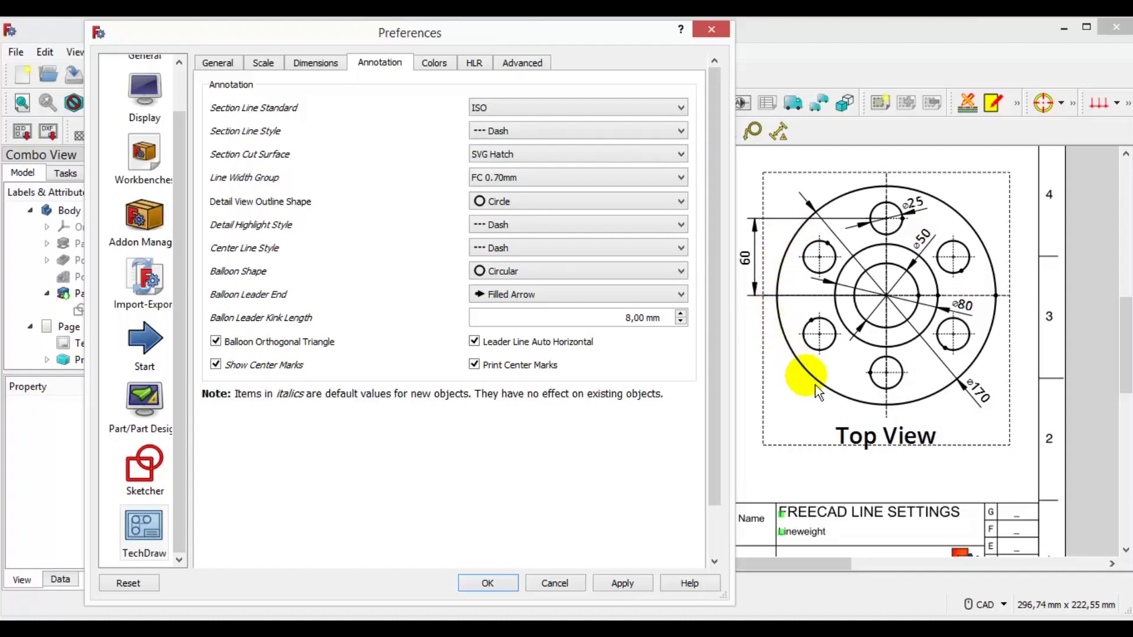
click(589, 193)
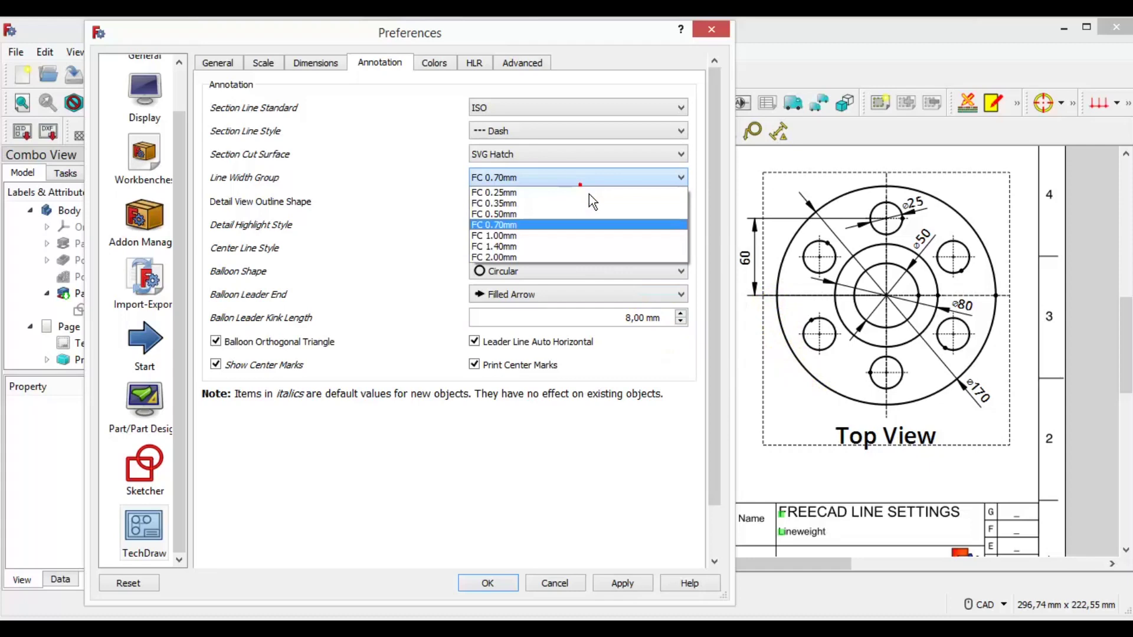
click(585, 241)
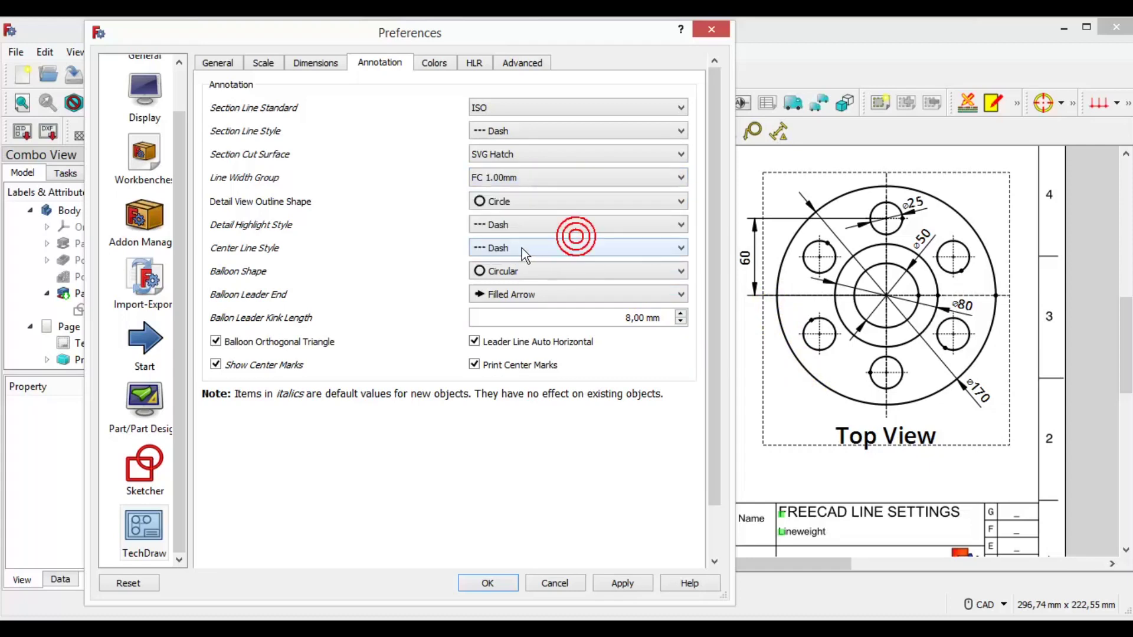
click(328, 72)
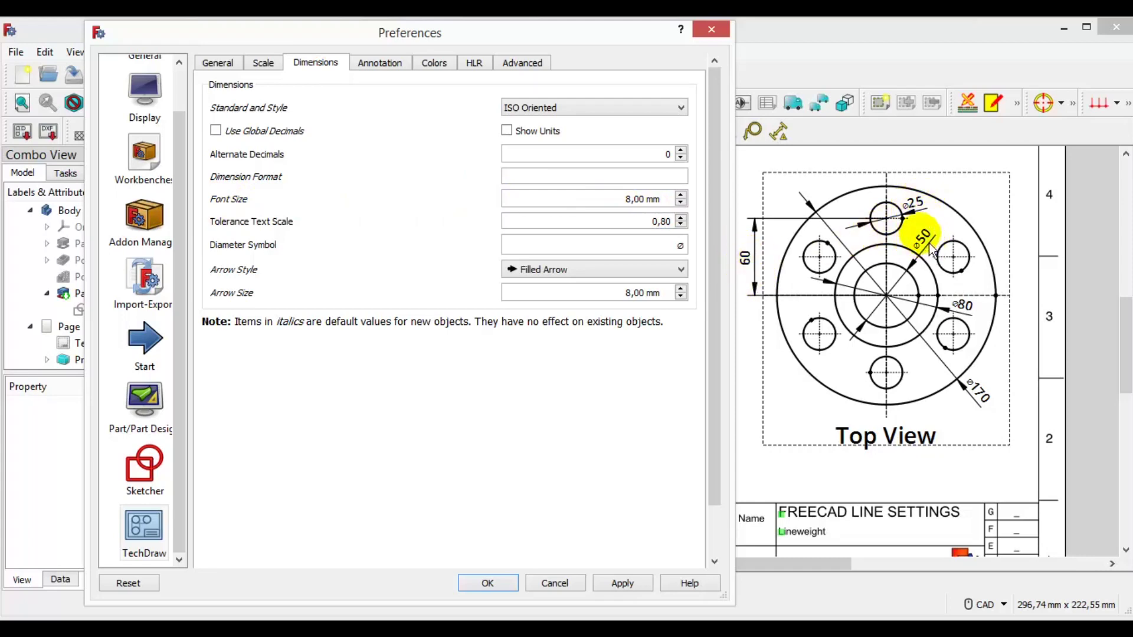
Set the dimension font size to 5 mm.
click(633, 199)
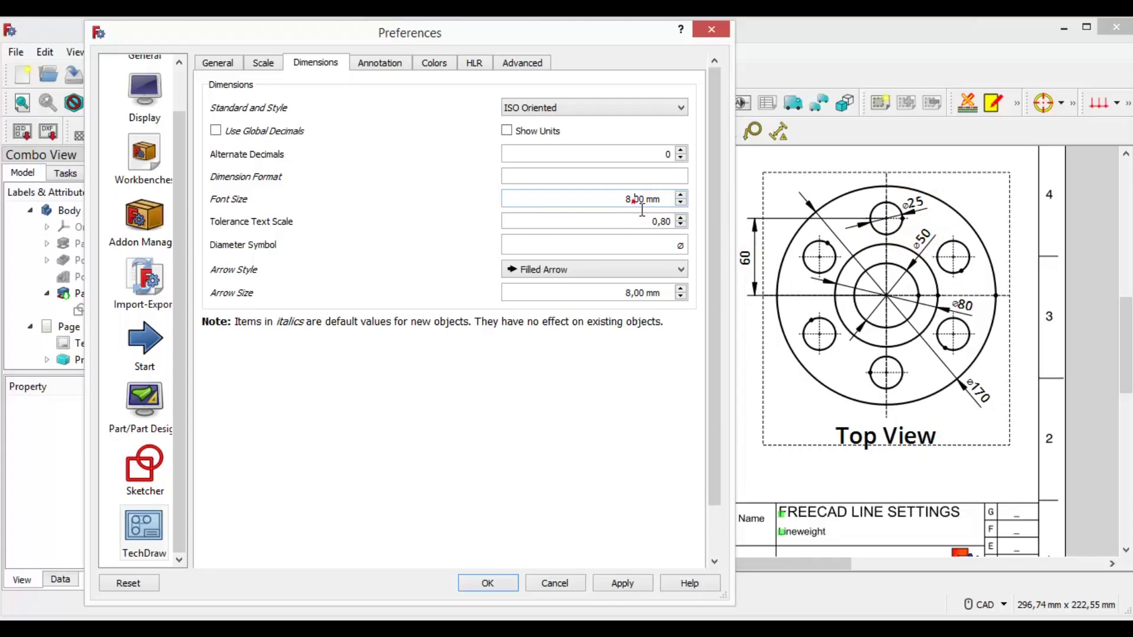
triple_click(641, 210)
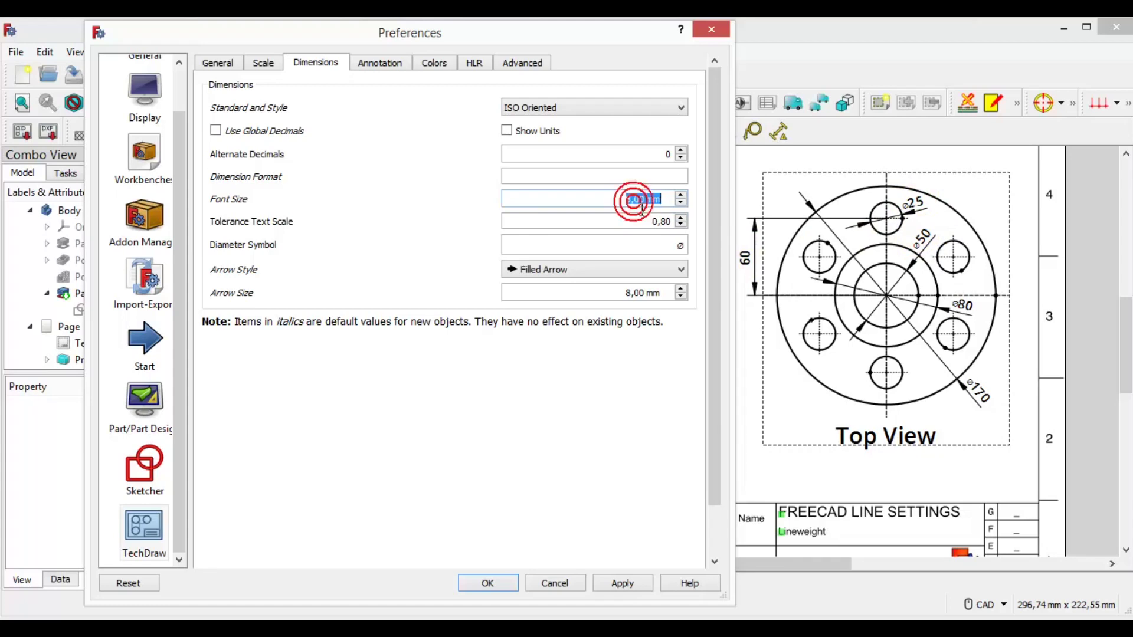
text(5)
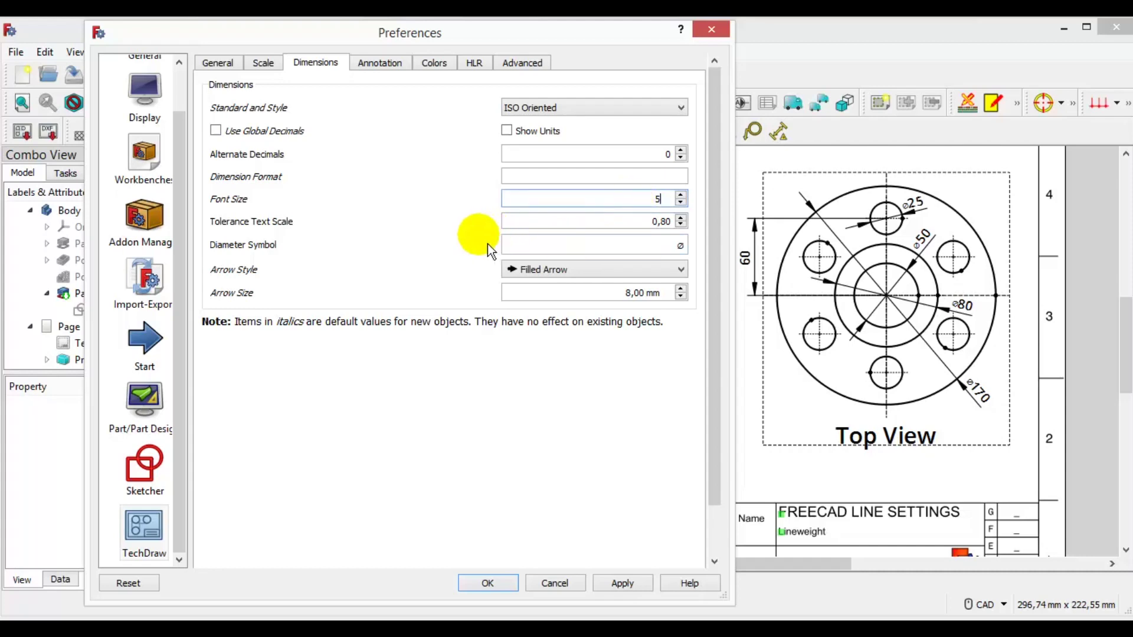
click(463, 237)
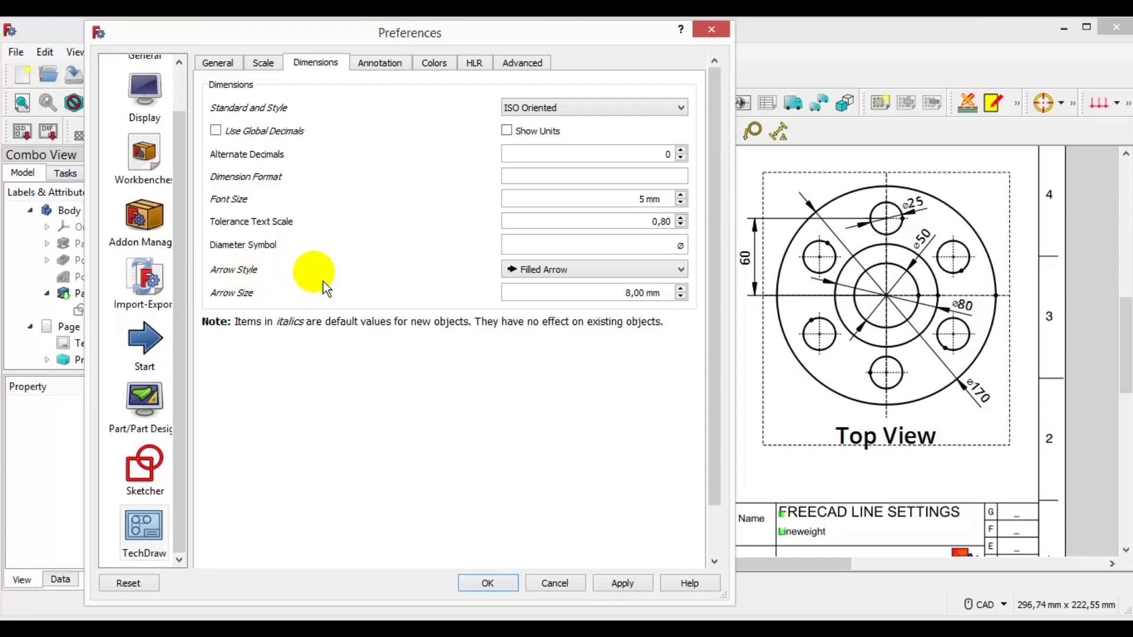
Keep Filled Arrow style, set arrow size to 5 mm and confirm.
click(574, 273)
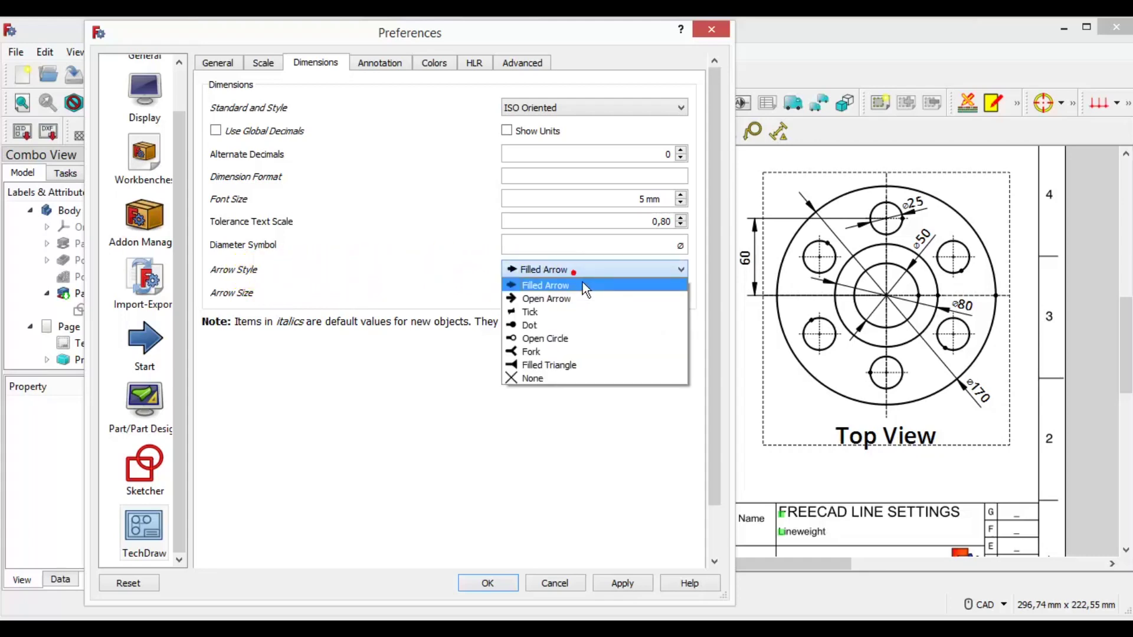
click(583, 285)
click(645, 293)
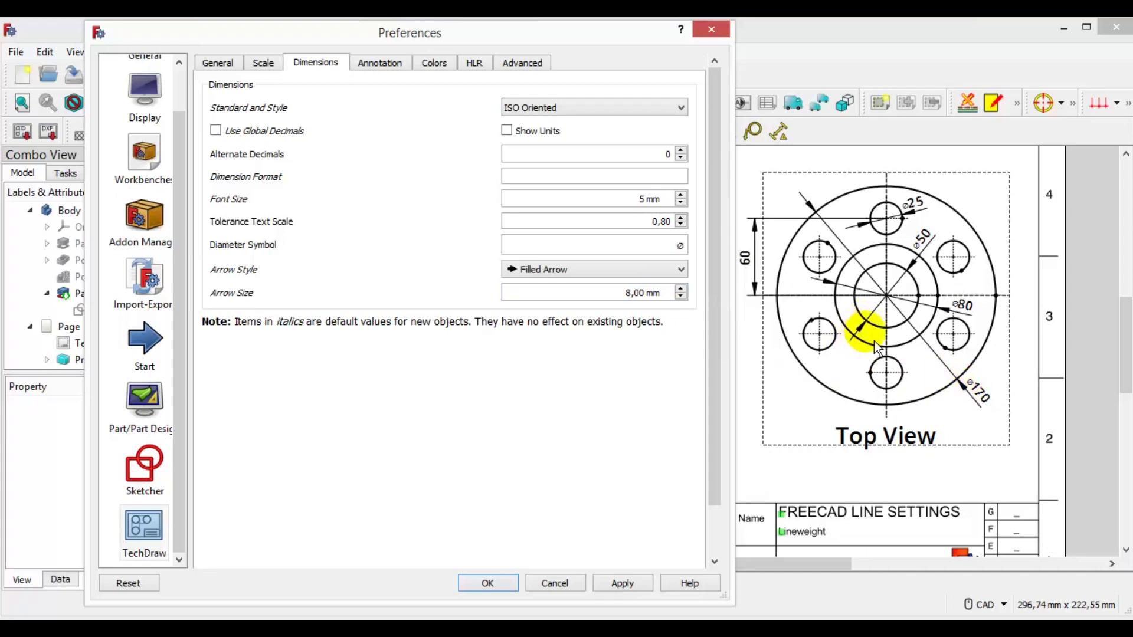
double_click(677, 297)
text(5)
click(569, 406)
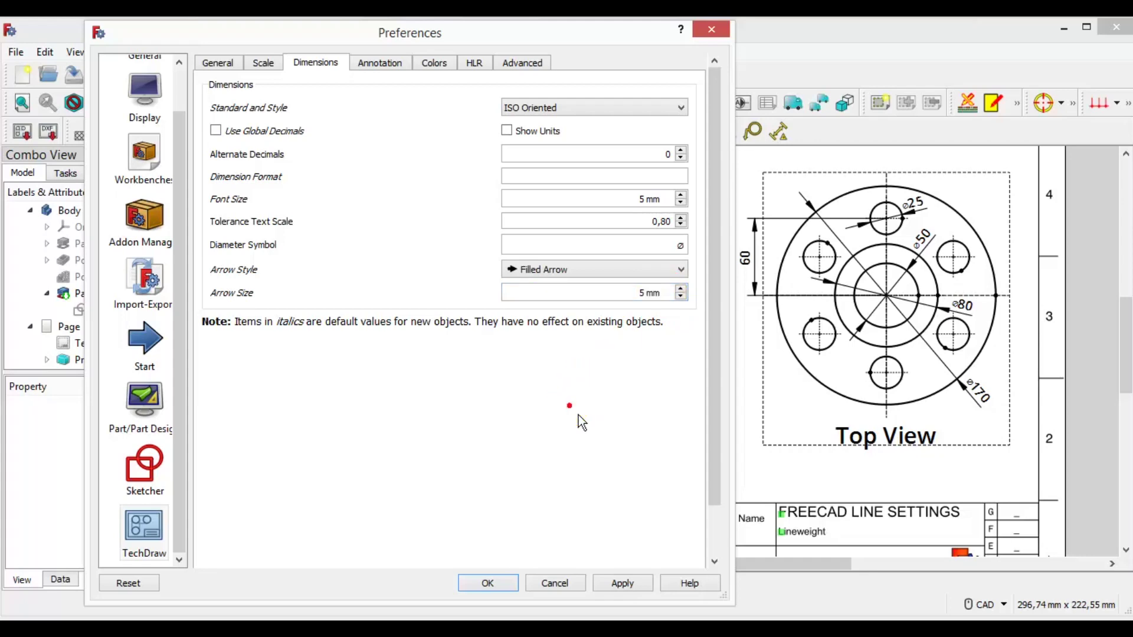
click(578, 415)
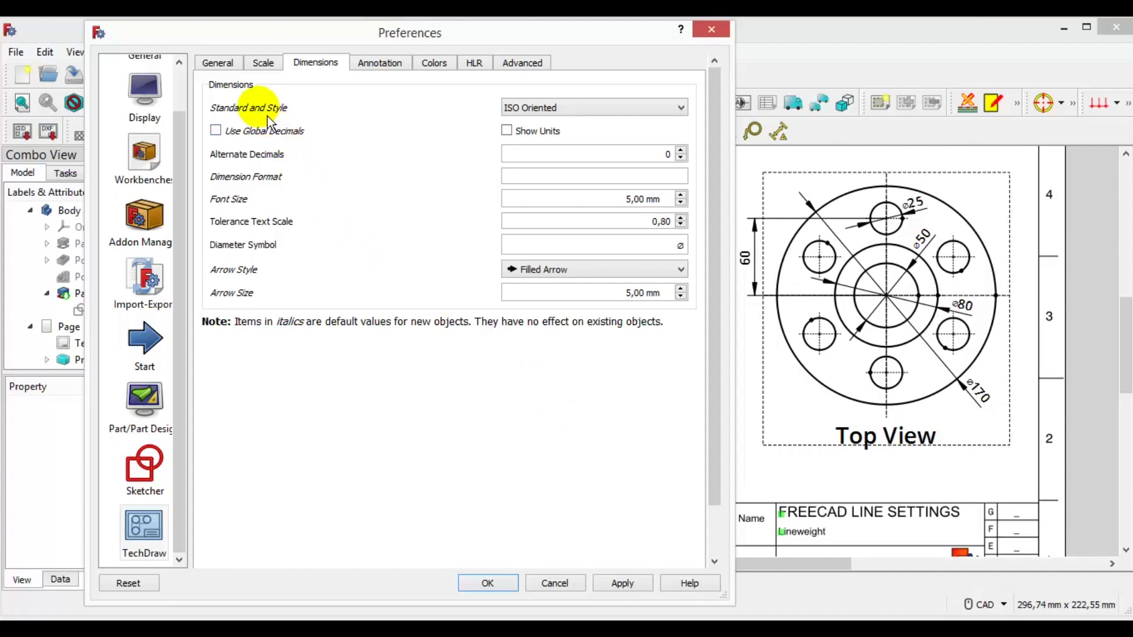
click(237, 69)
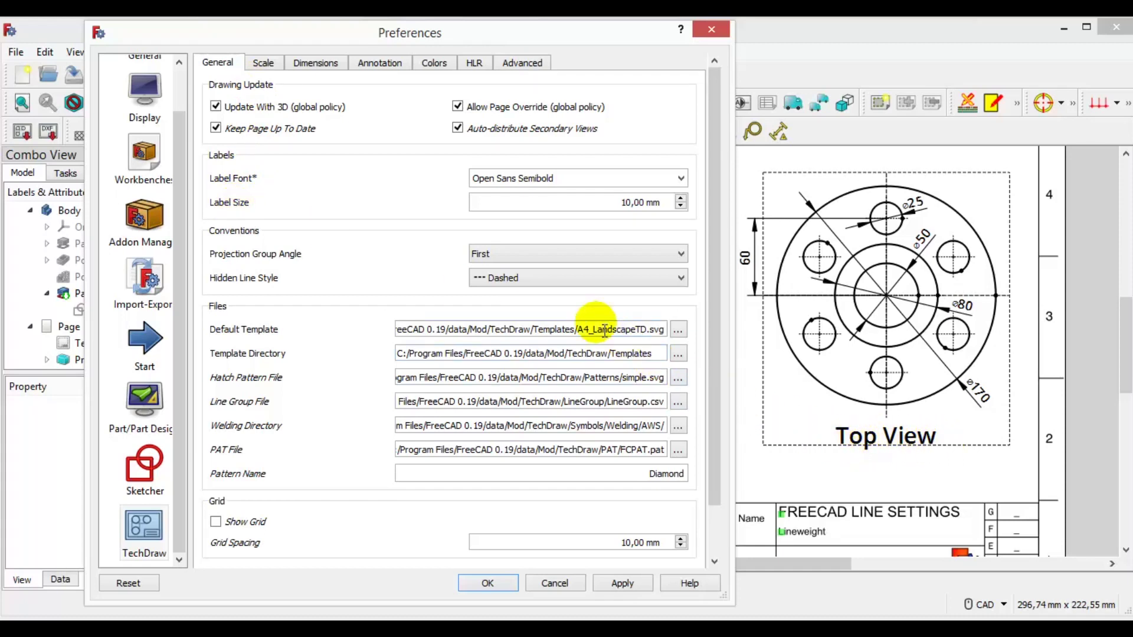
Set the view label size to 7 mm, keeping Open Sans Semibold as label font.
double_click(635, 204)
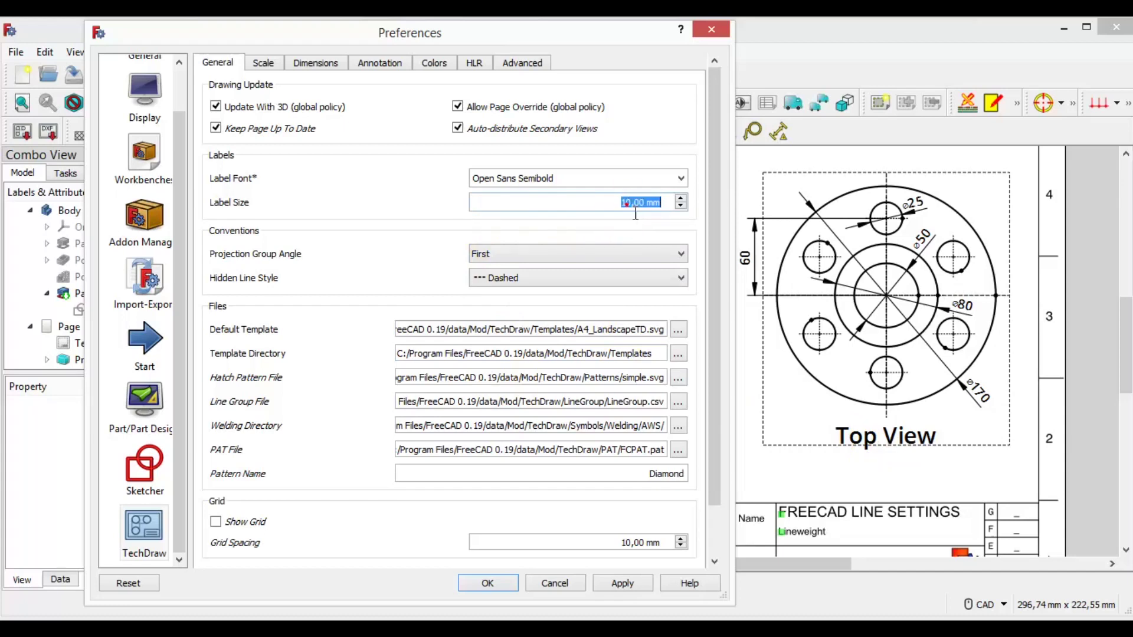
click(635, 214)
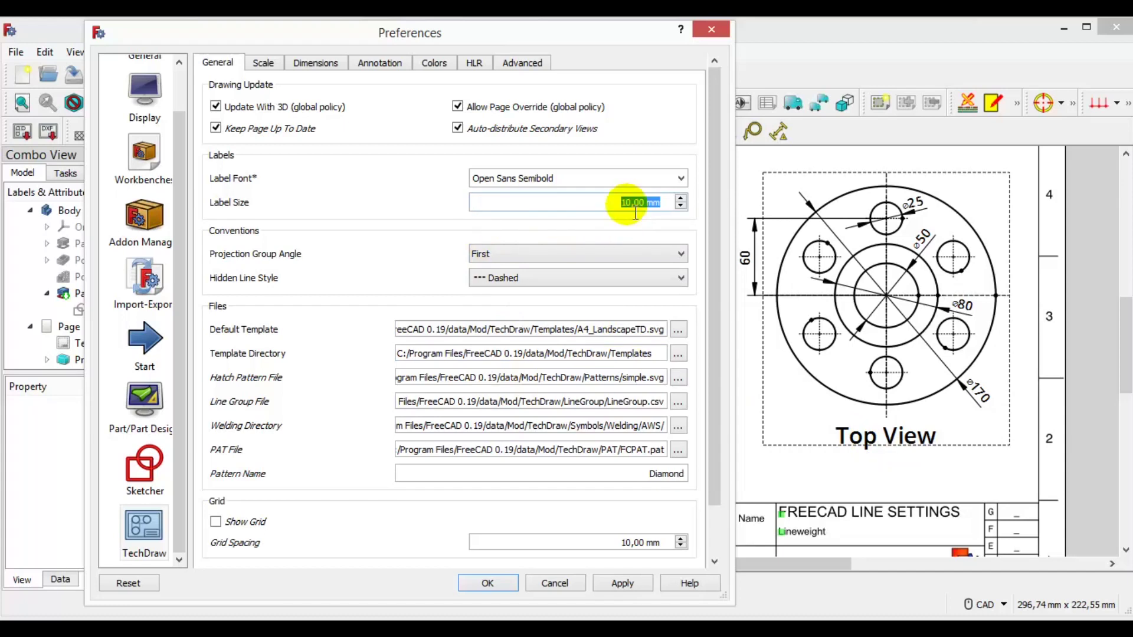
text(7)
click(626, 181)
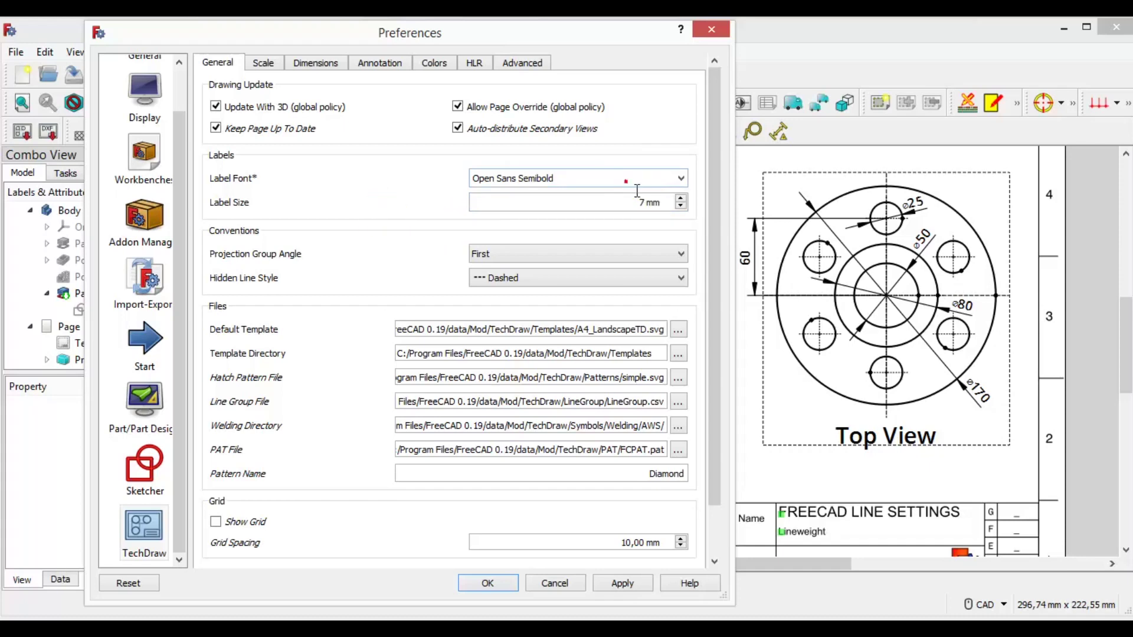
click(680, 179)
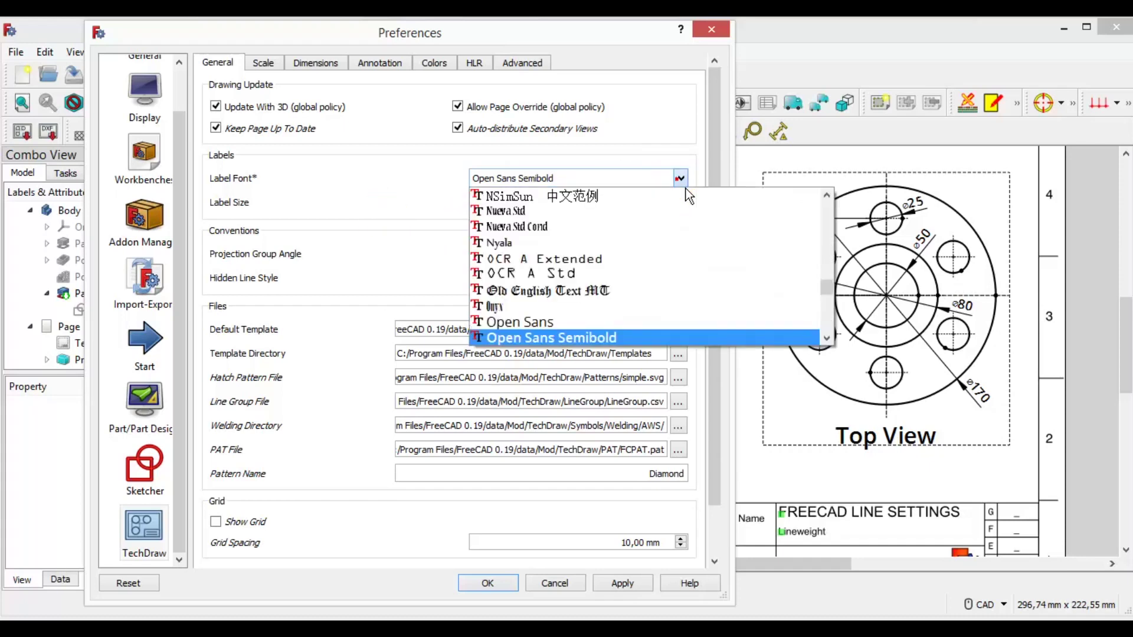
click(679, 179)
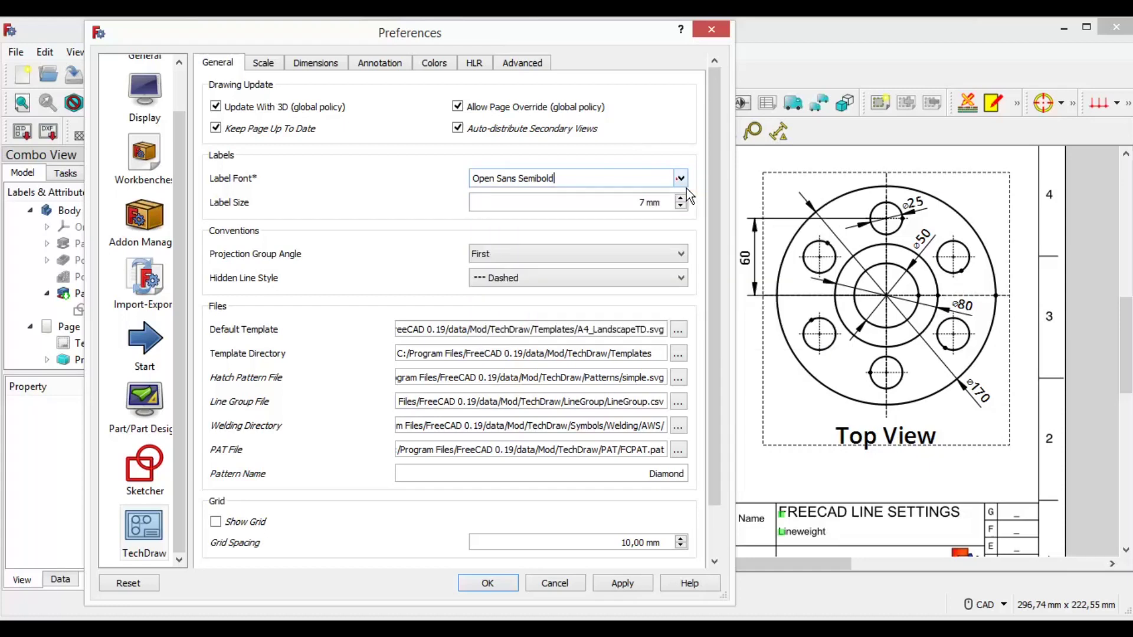
Apply the changed preferences and close the dialog with OK.
click(641, 593)
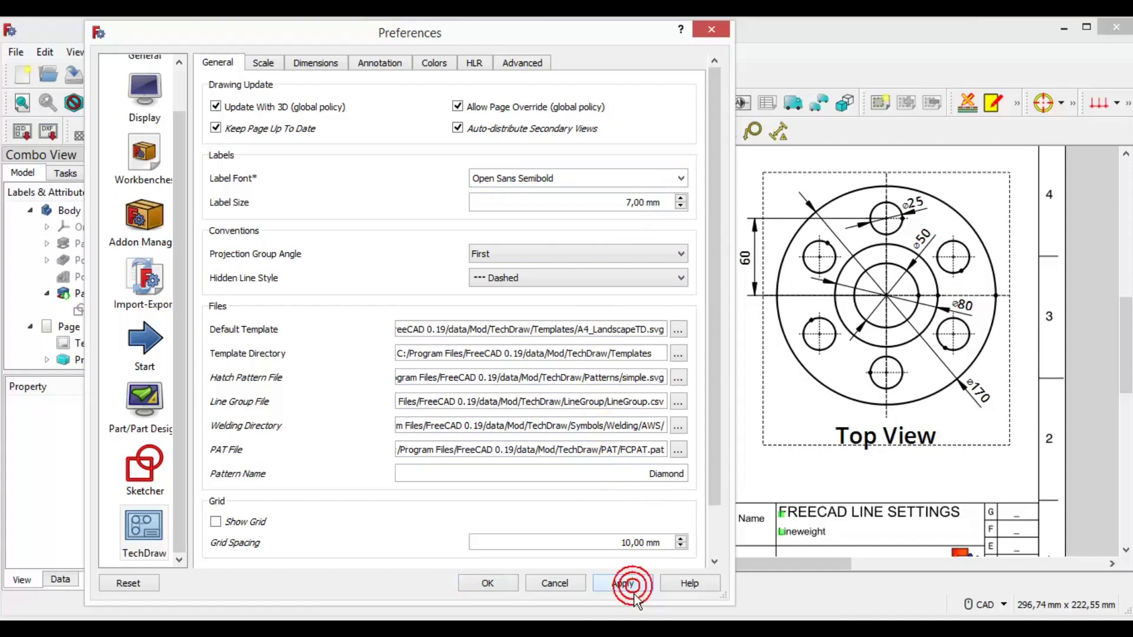
click(491, 588)
click(517, 495)
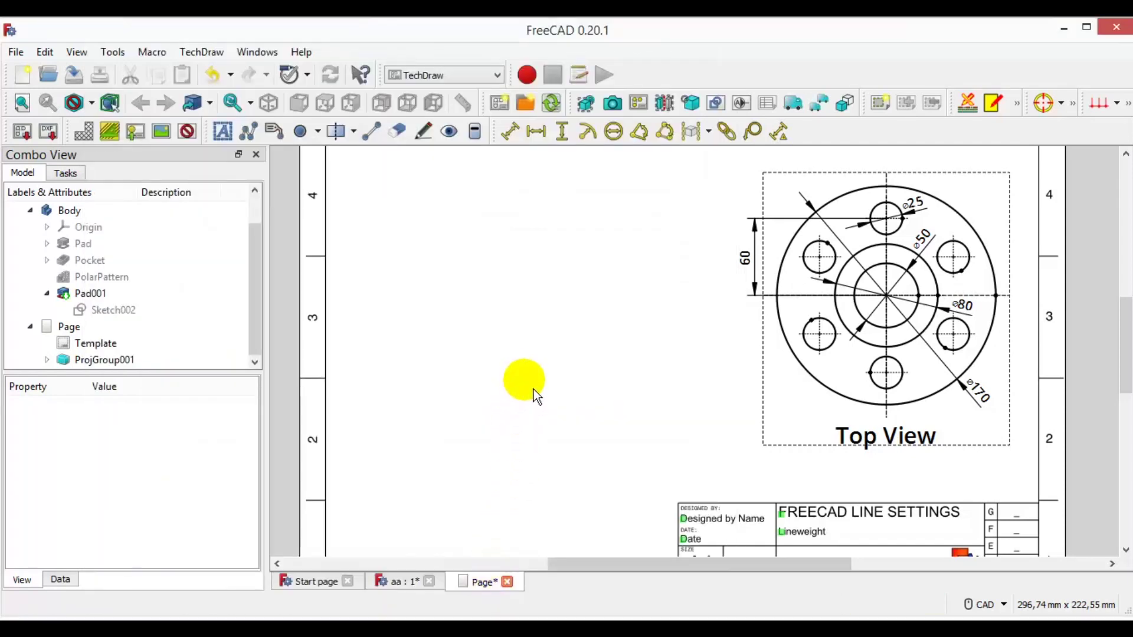
Select the part's Body in the aa model document and start a projection group on the page.
middle_drag(542, 383, 512, 419)
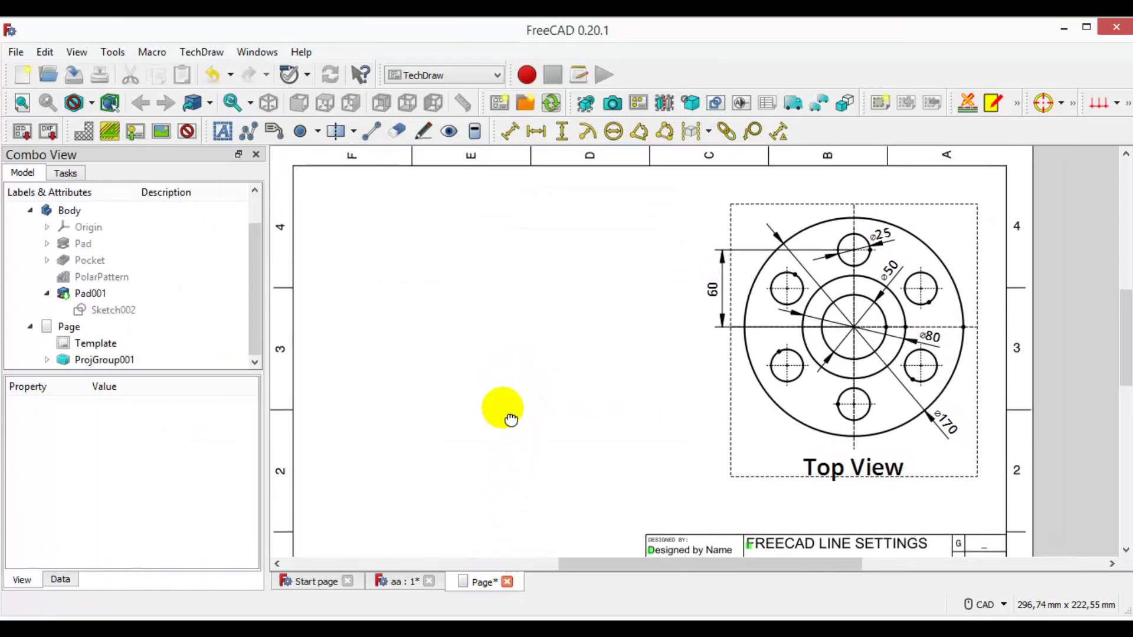
middle_drag(544, 360, 574, 352)
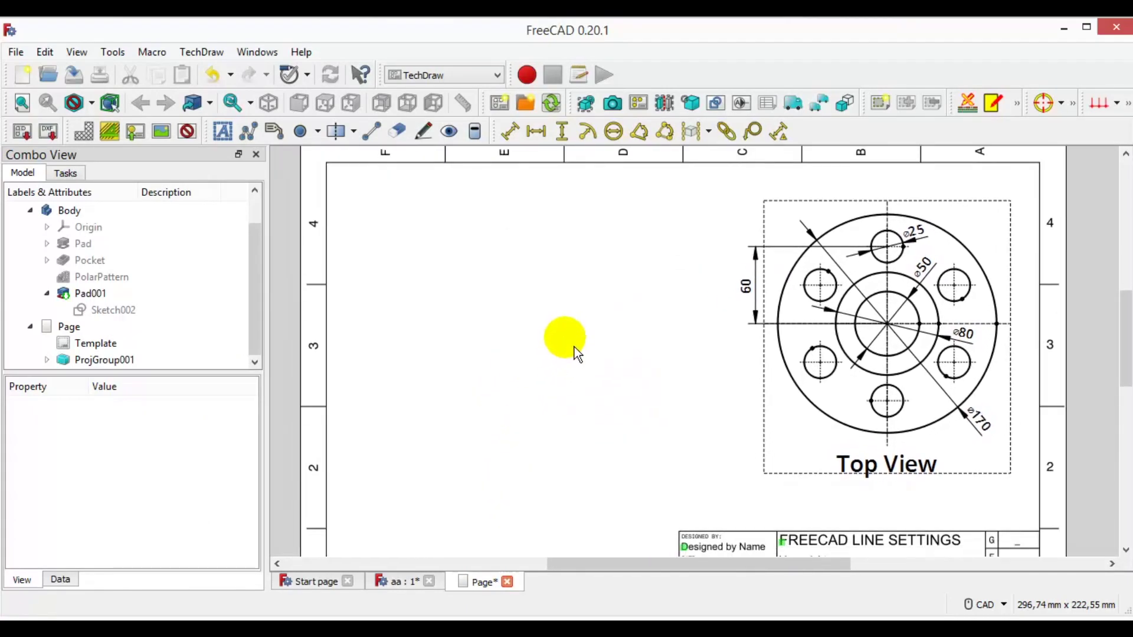
click(414, 584)
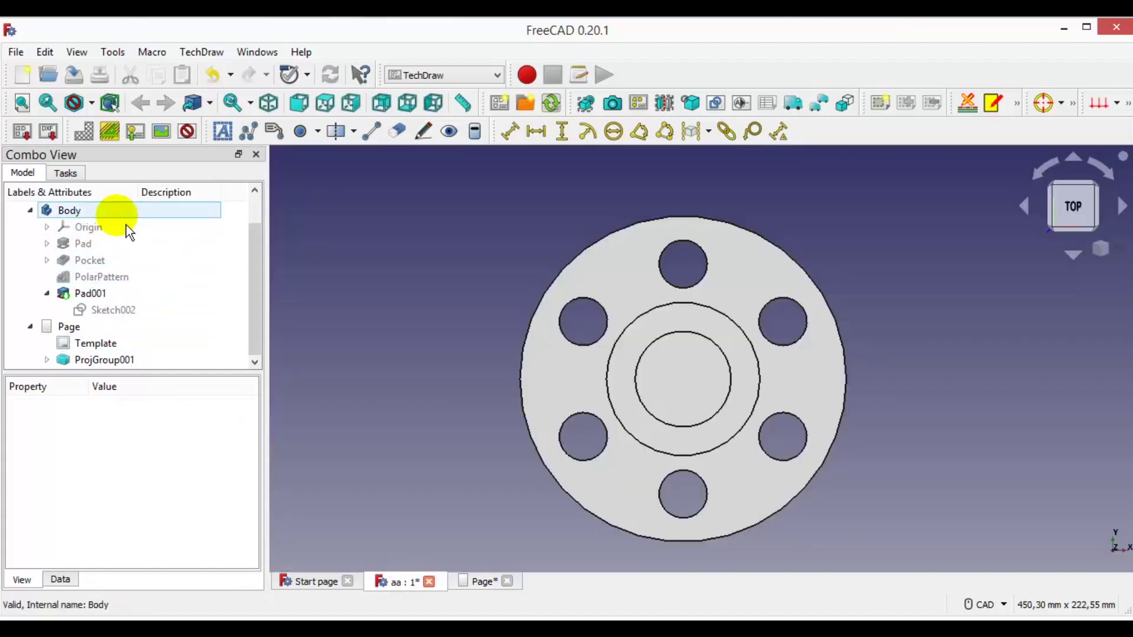
click(115, 213)
click(478, 583)
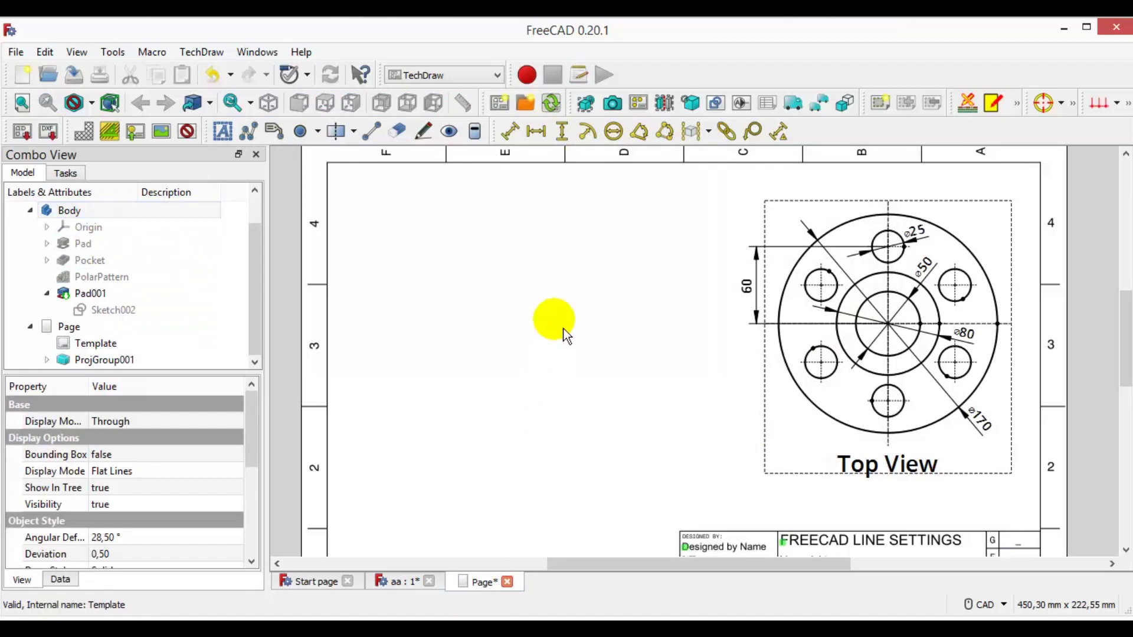
click(639, 103)
Give the projection group a custom 1:2 scale, confirm it, and nudge the Front view up-left.
click(203, 296)
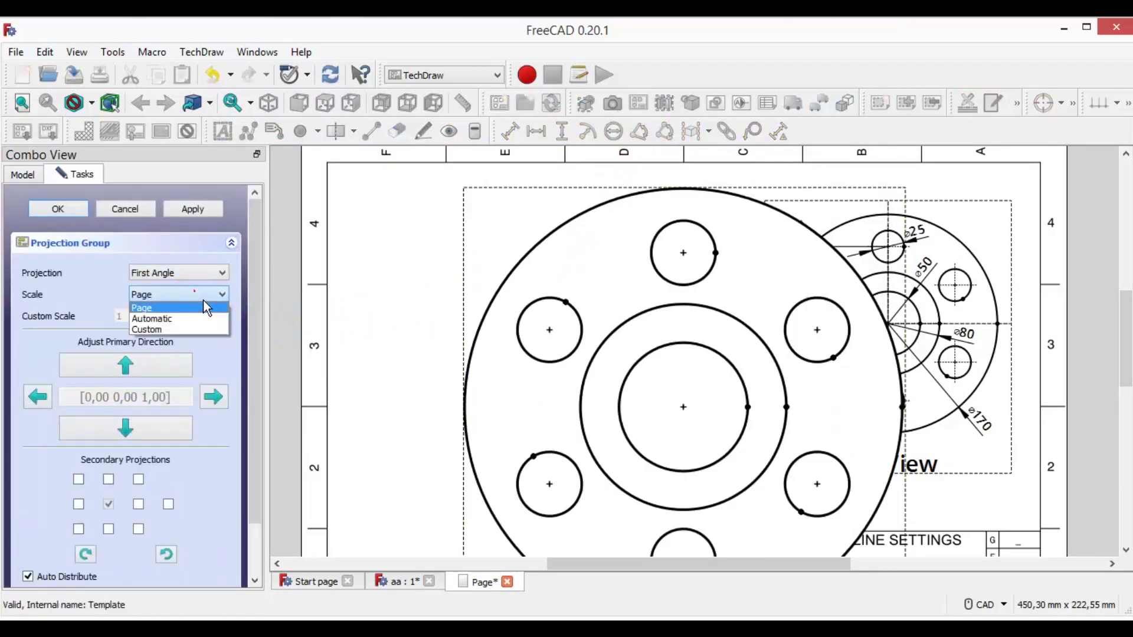
click(201, 329)
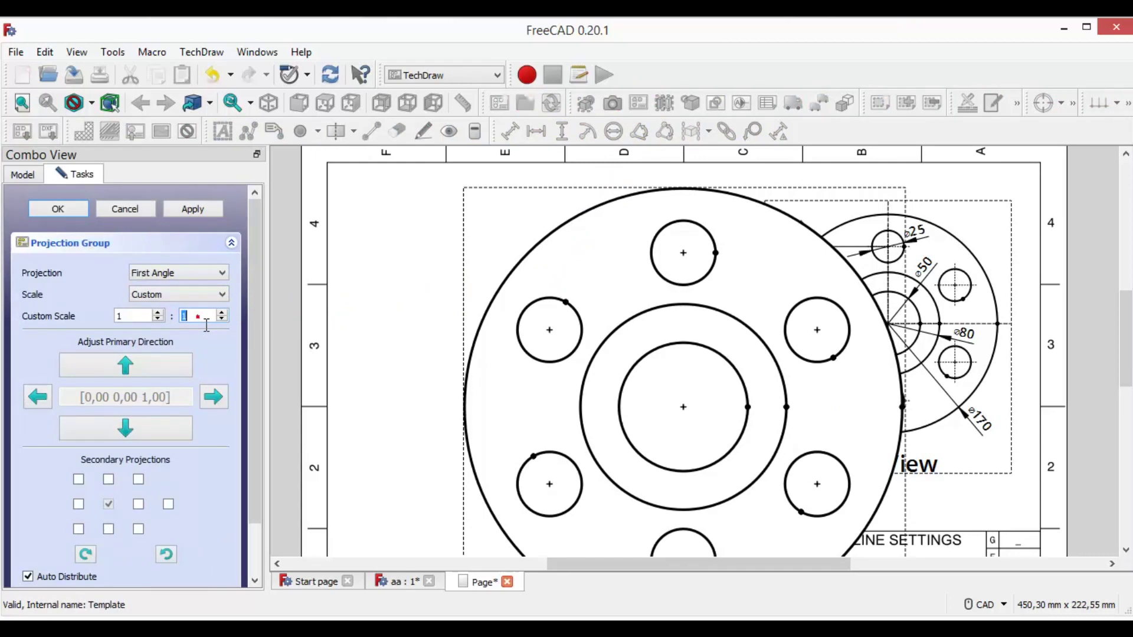
text(2)
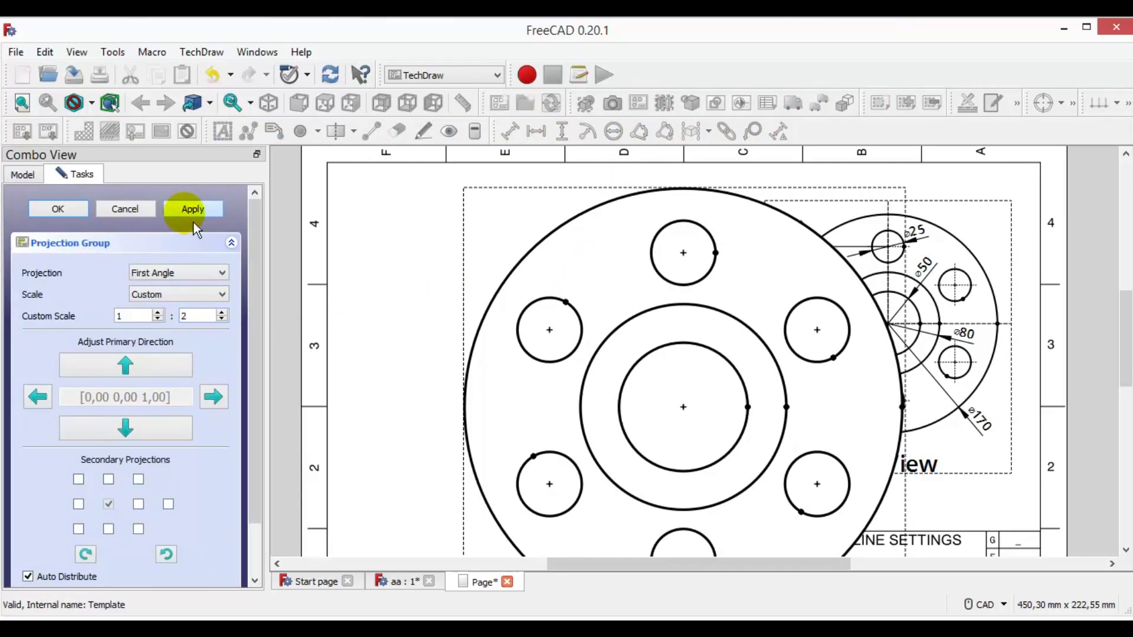
click(194, 223)
click(58, 209)
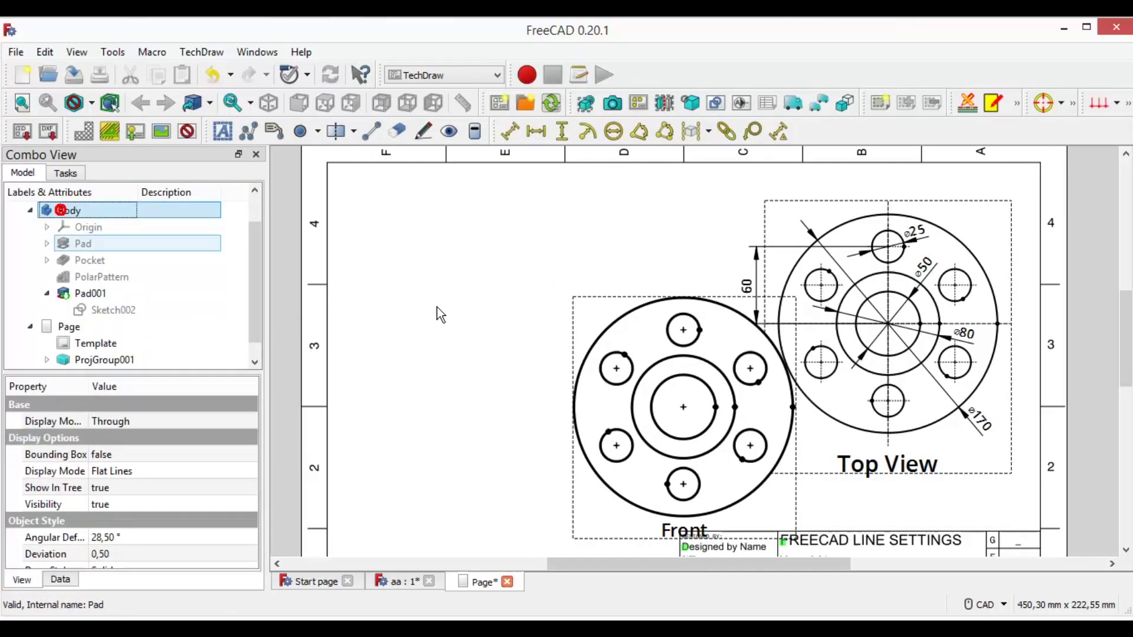
drag(576, 299, 486, 223)
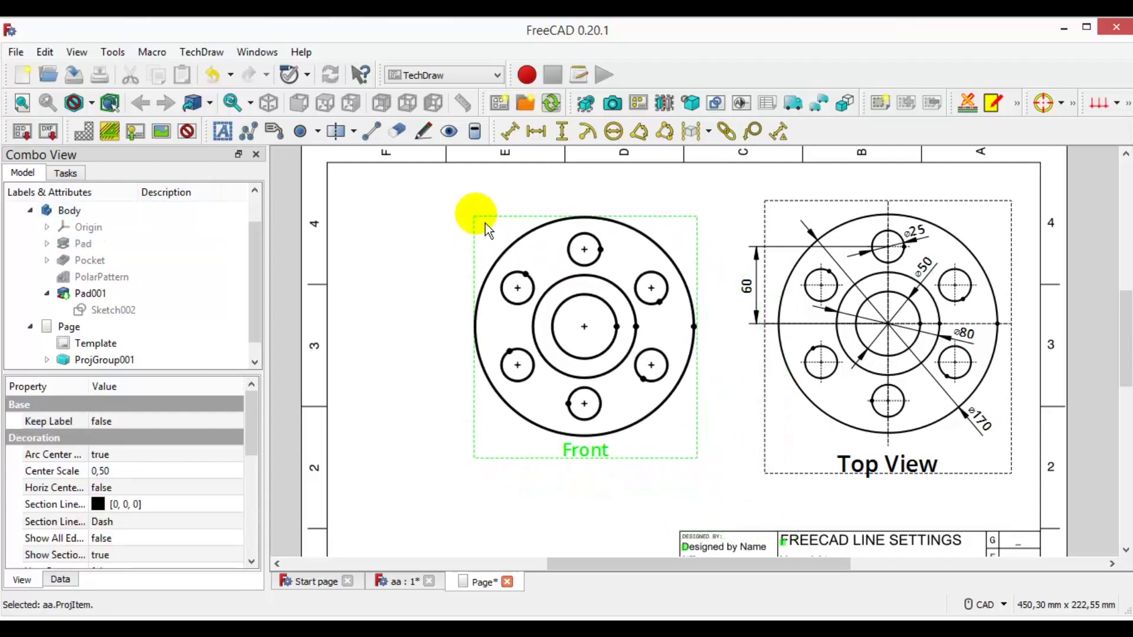
Place the Front view left of Top View and add a ⌀170 diameter dimension to its outer circle.
drag(486, 223, 450, 221)
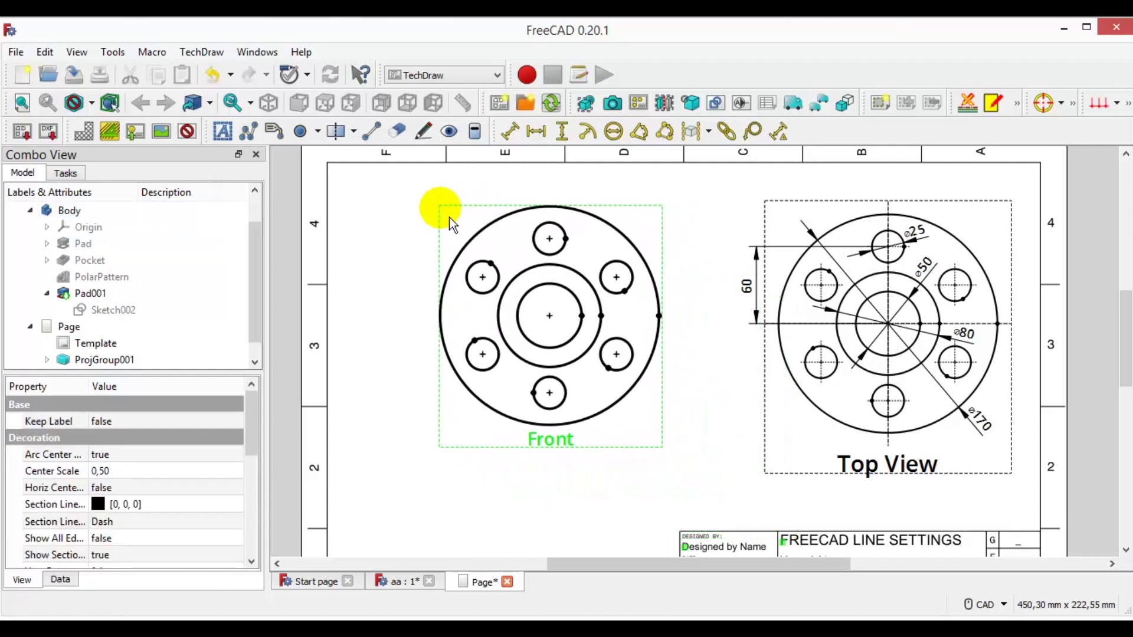
click(724, 407)
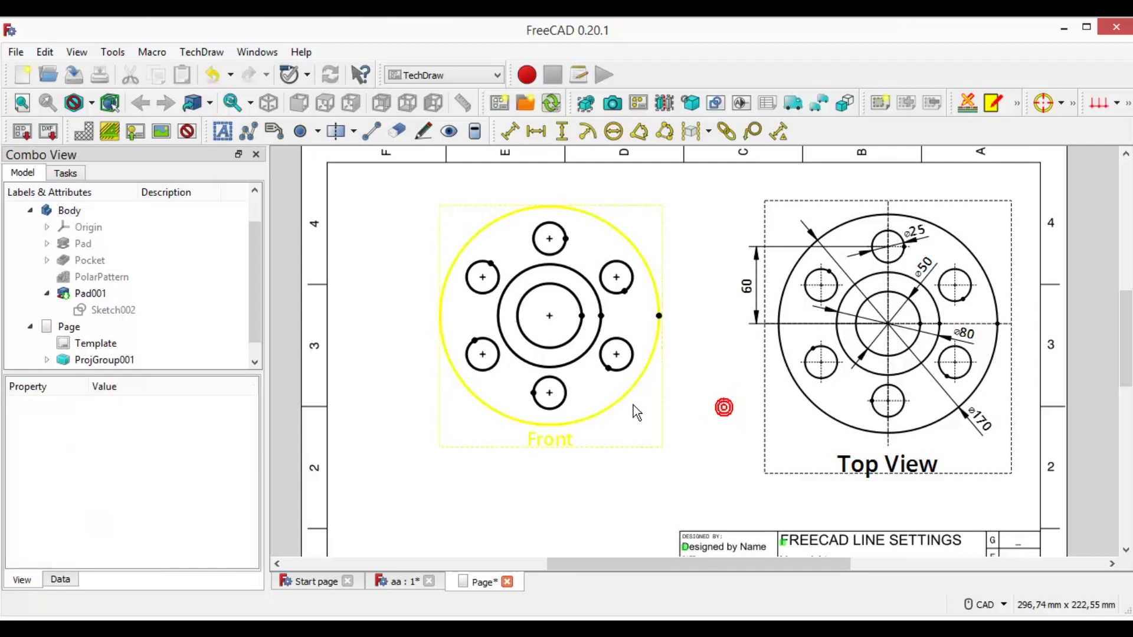
click(634, 407)
click(613, 131)
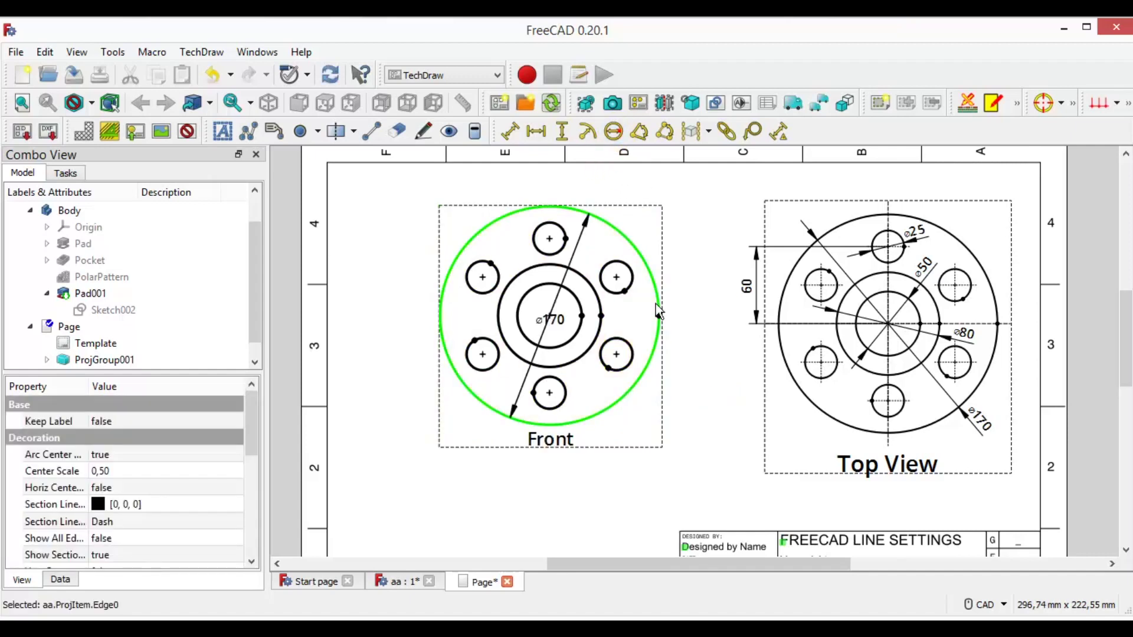
drag(560, 328, 668, 468)
click(572, 448)
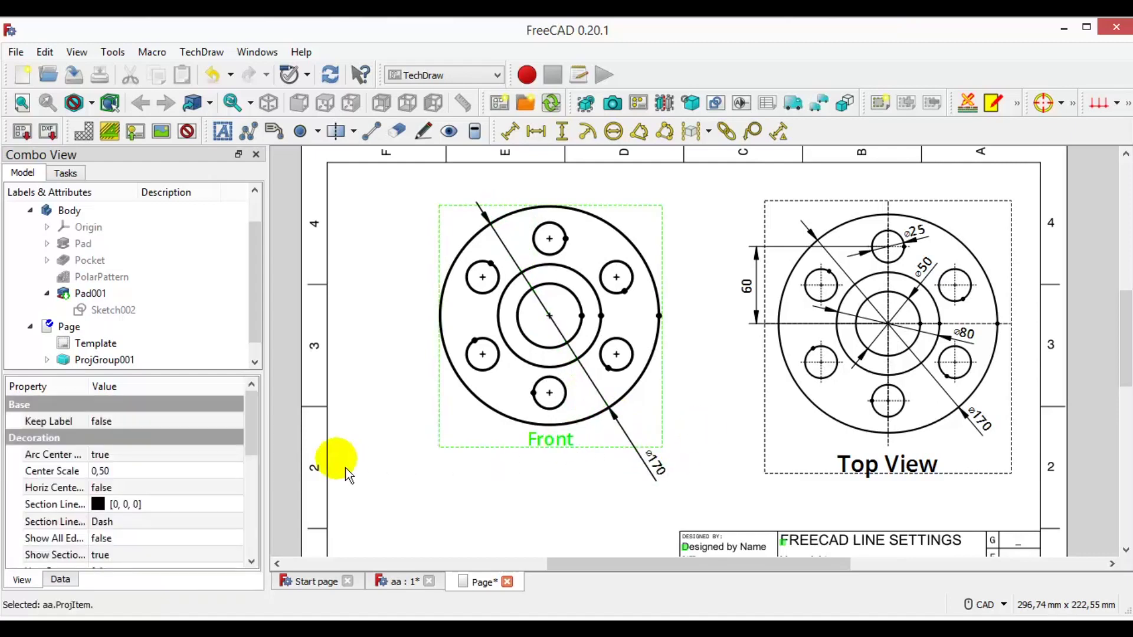
drag(263, 447, 285, 545)
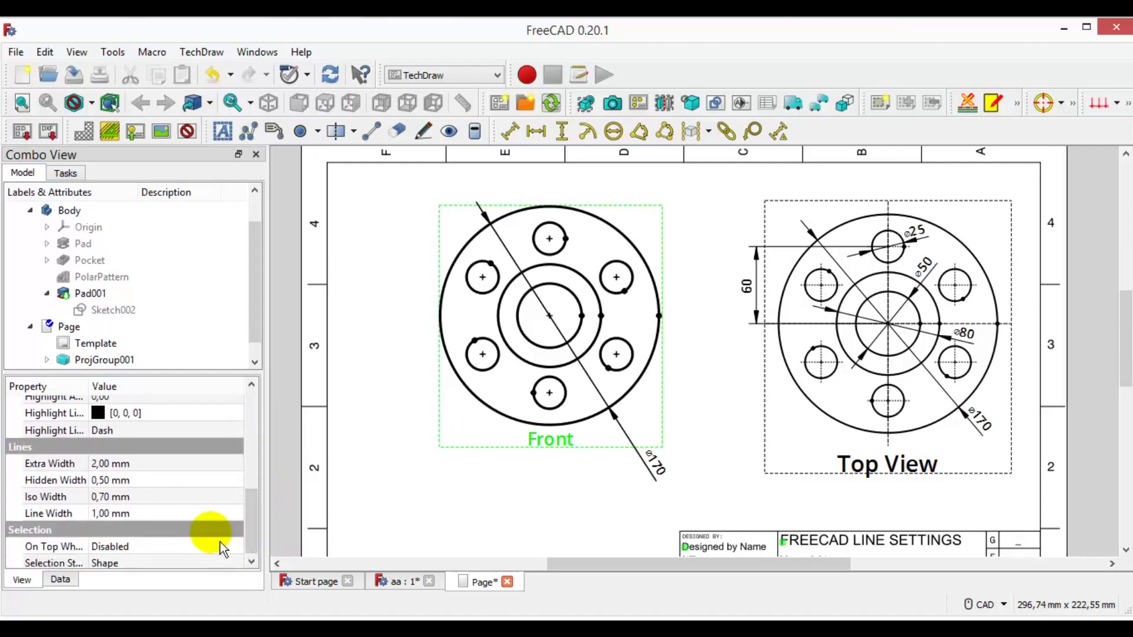
Set the Front view's Line Width to 0,70 mm, leaving Hidden Width unchanged.
click(145, 523)
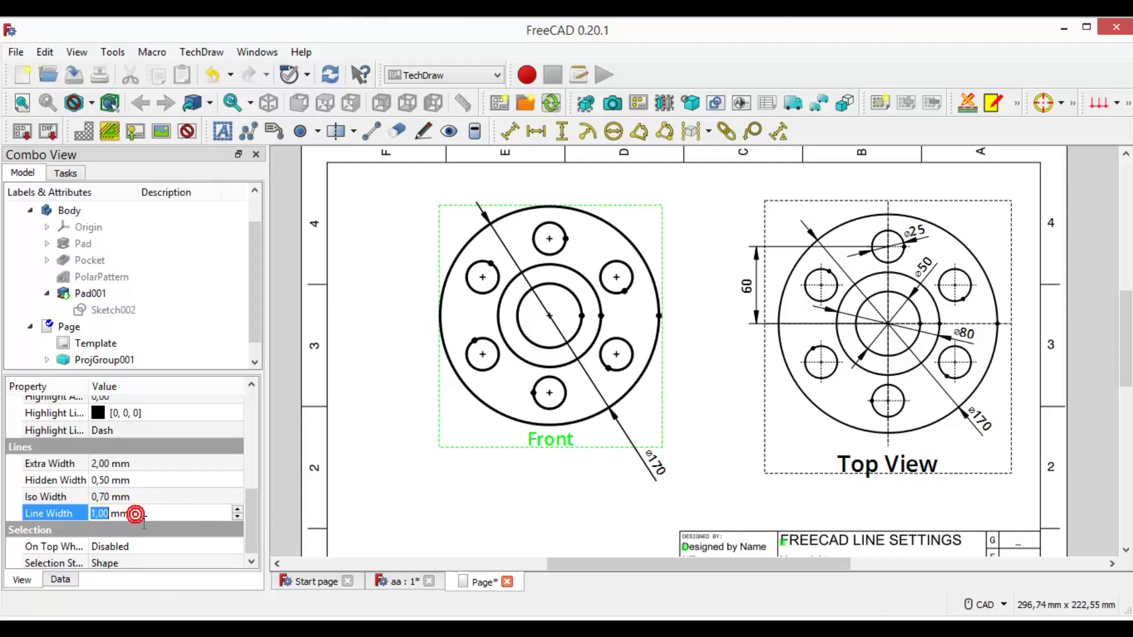
click(143, 523)
text(0)
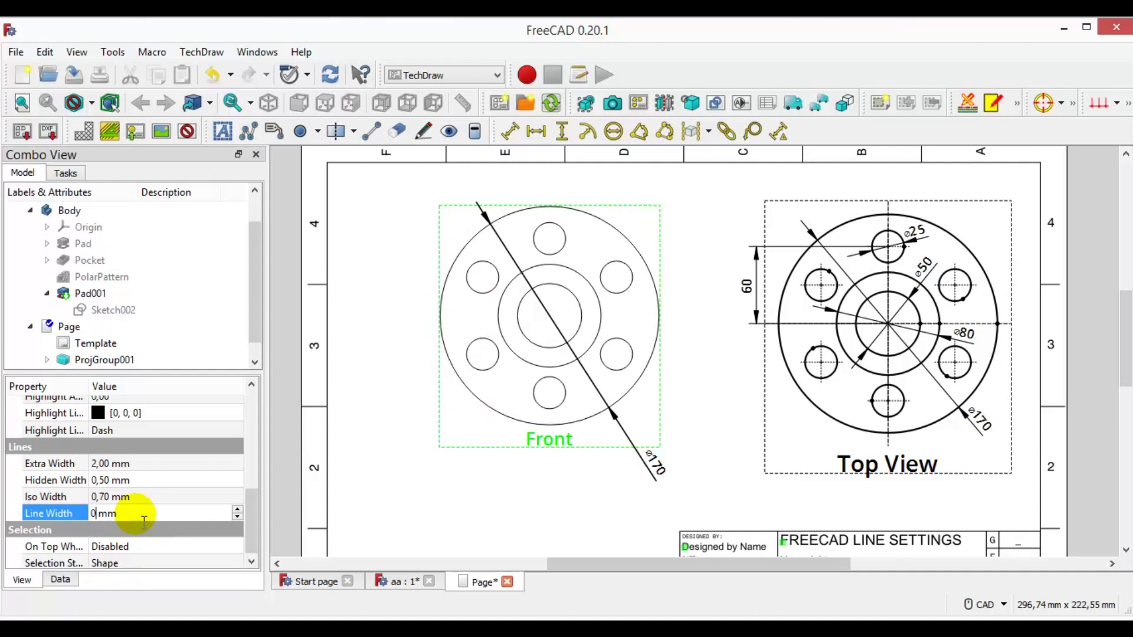
key(Return)
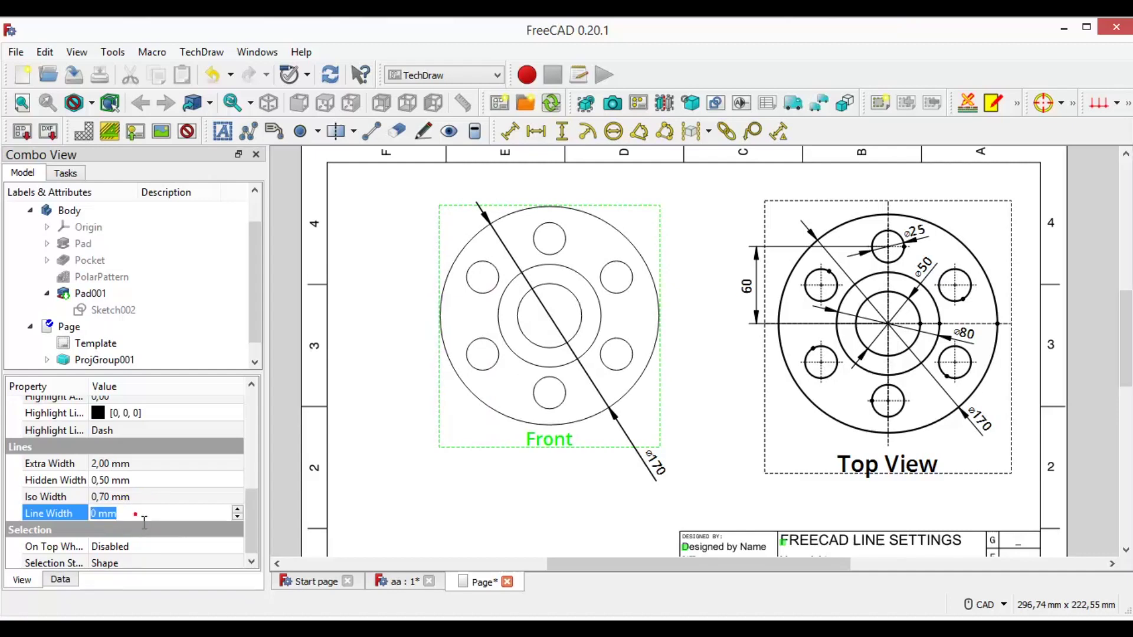
click(135, 514)
text(,)
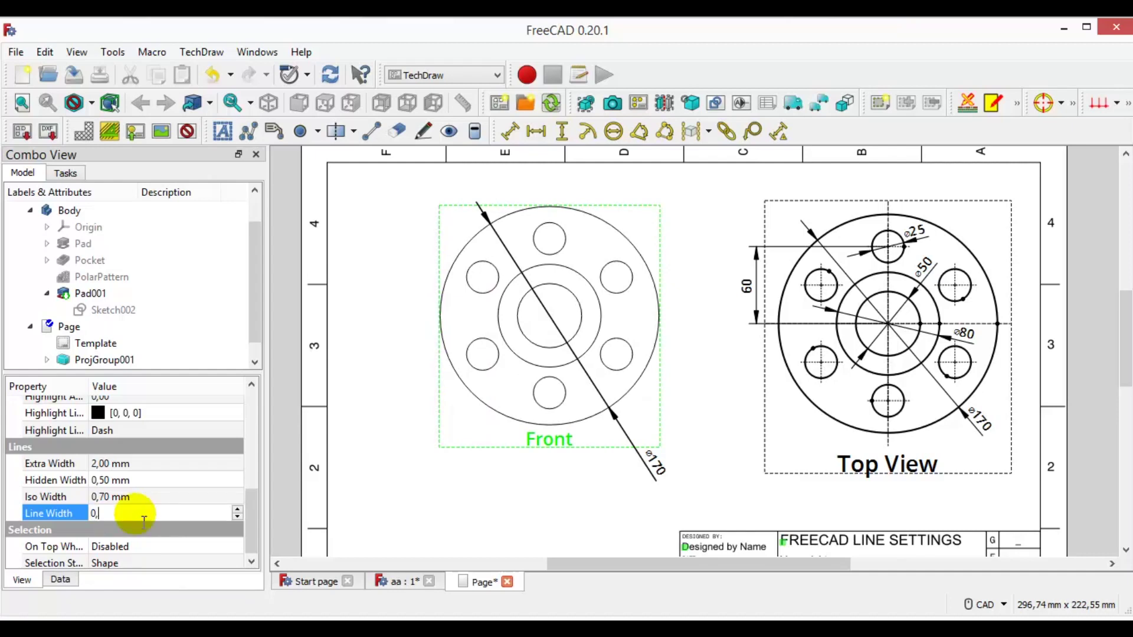
text(7)
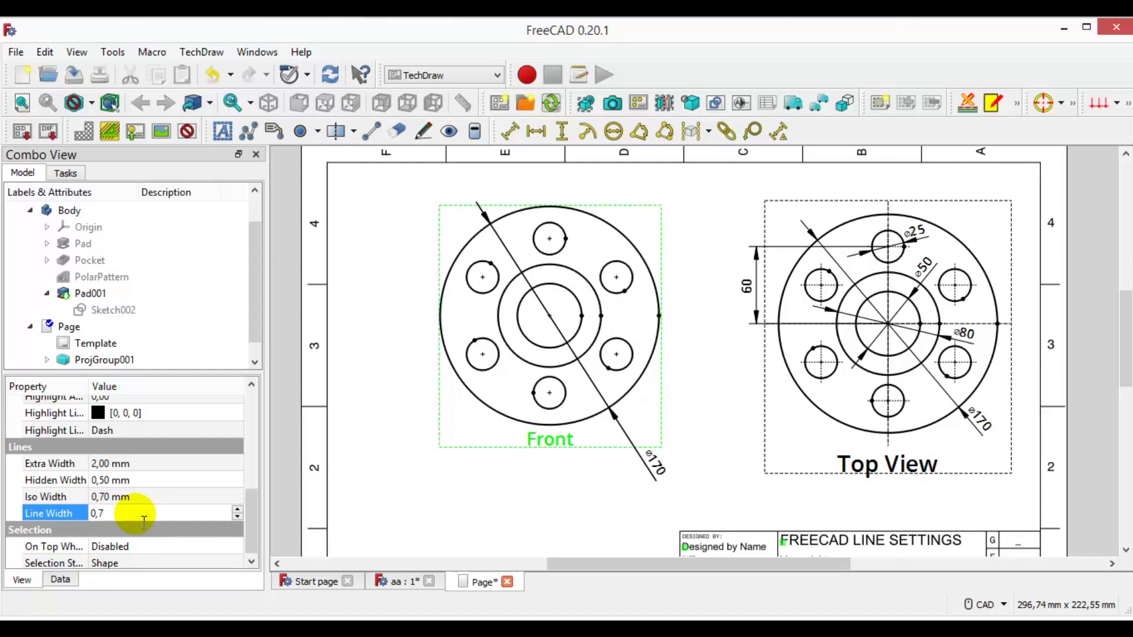
double_click(143, 520)
text(1)
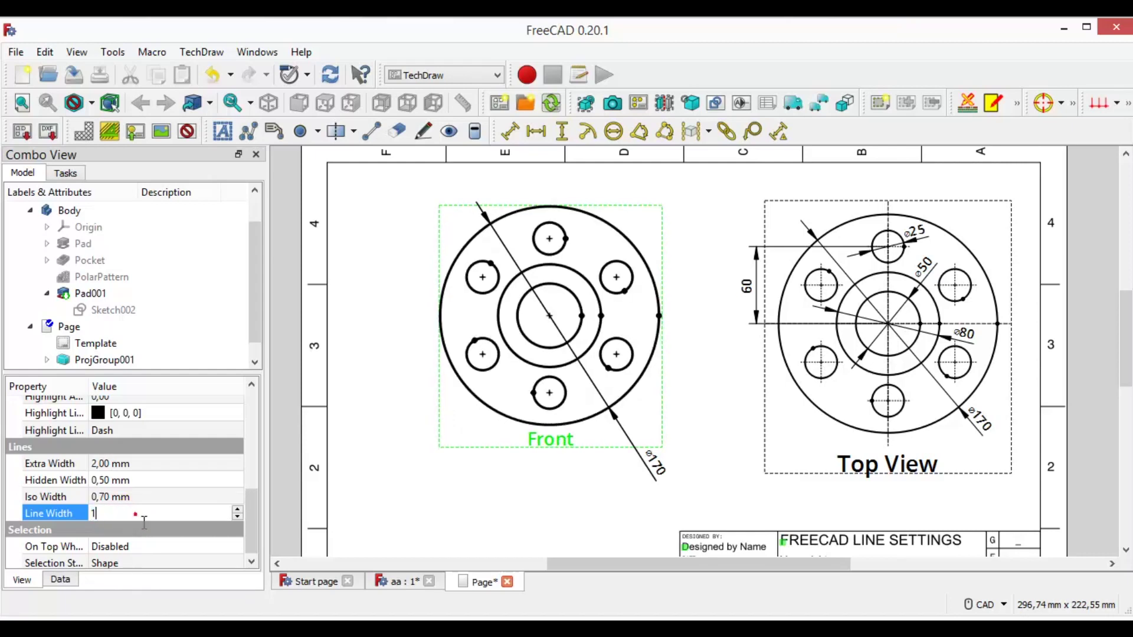
double_click(144, 522)
text(0,)
click(143, 522)
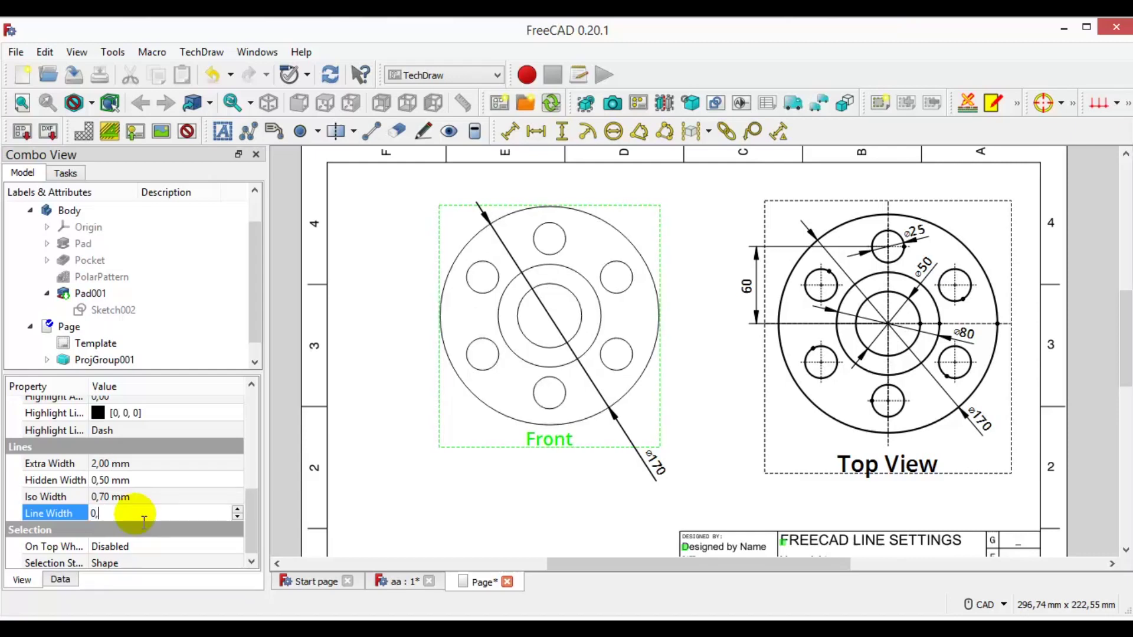
text(7)
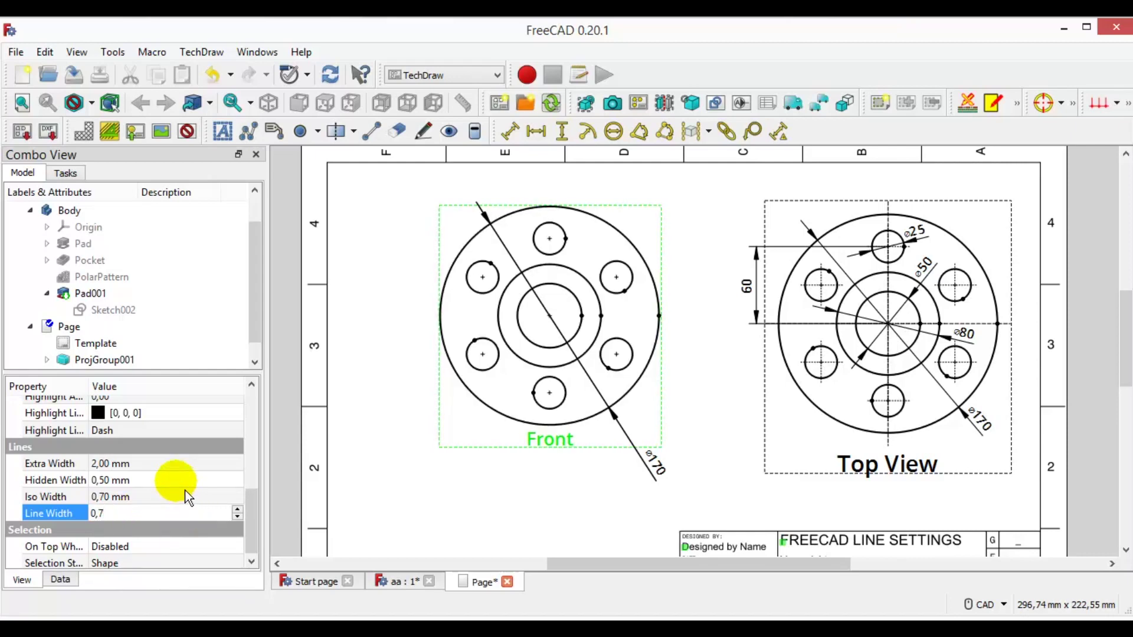
click(182, 486)
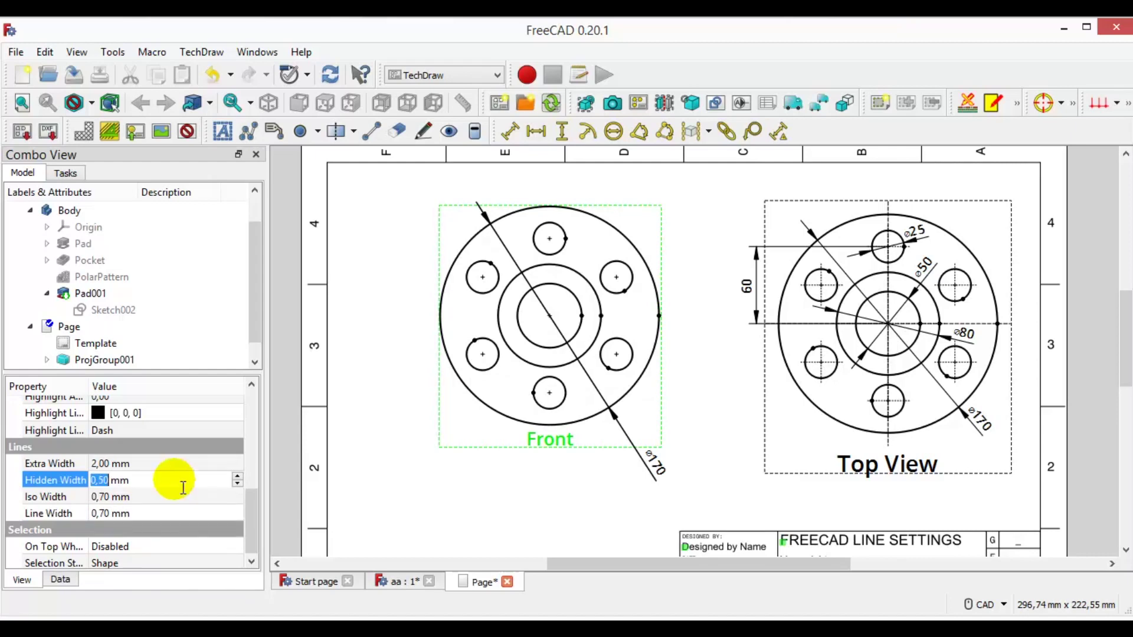
key(Return)
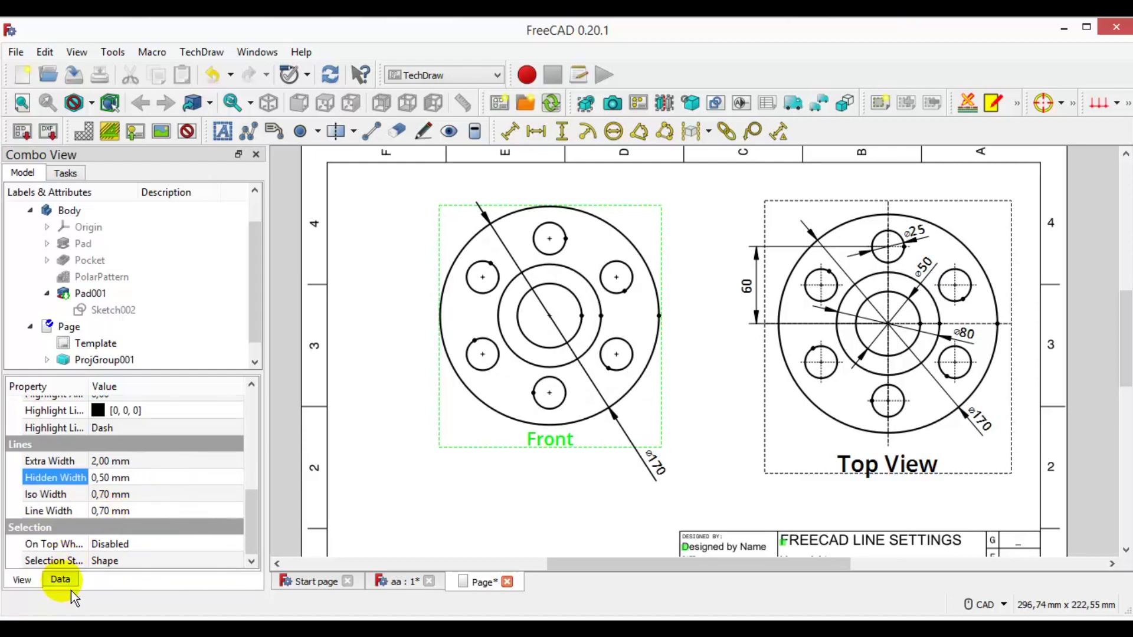
click(62, 580)
Change the view's Label property from Front to Top.
click(139, 407)
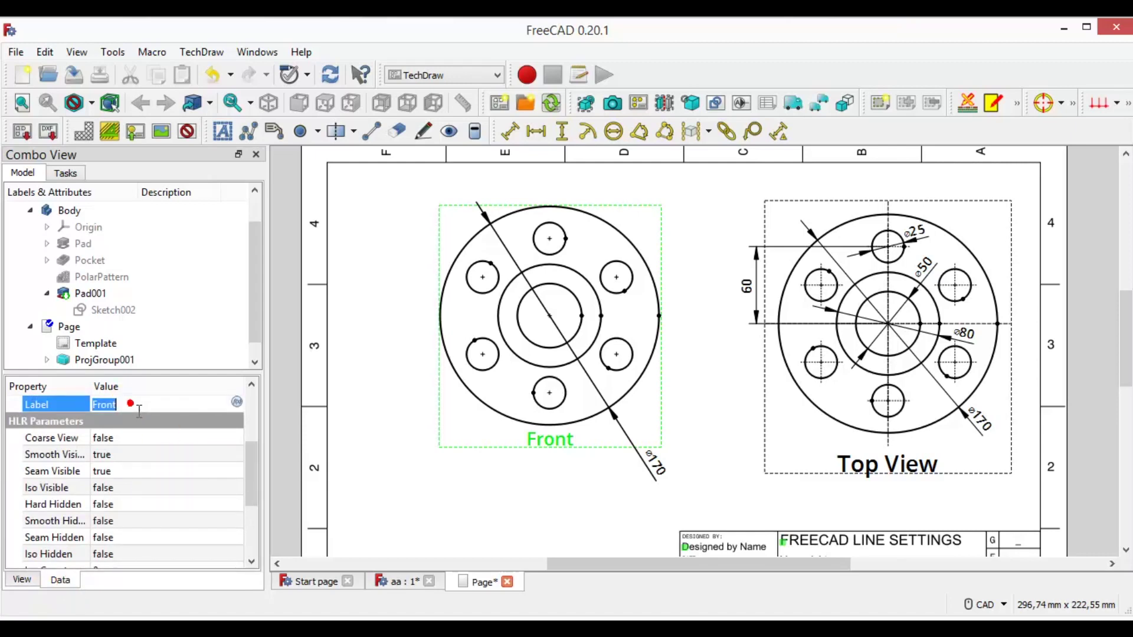
text(Top)
click(466, 520)
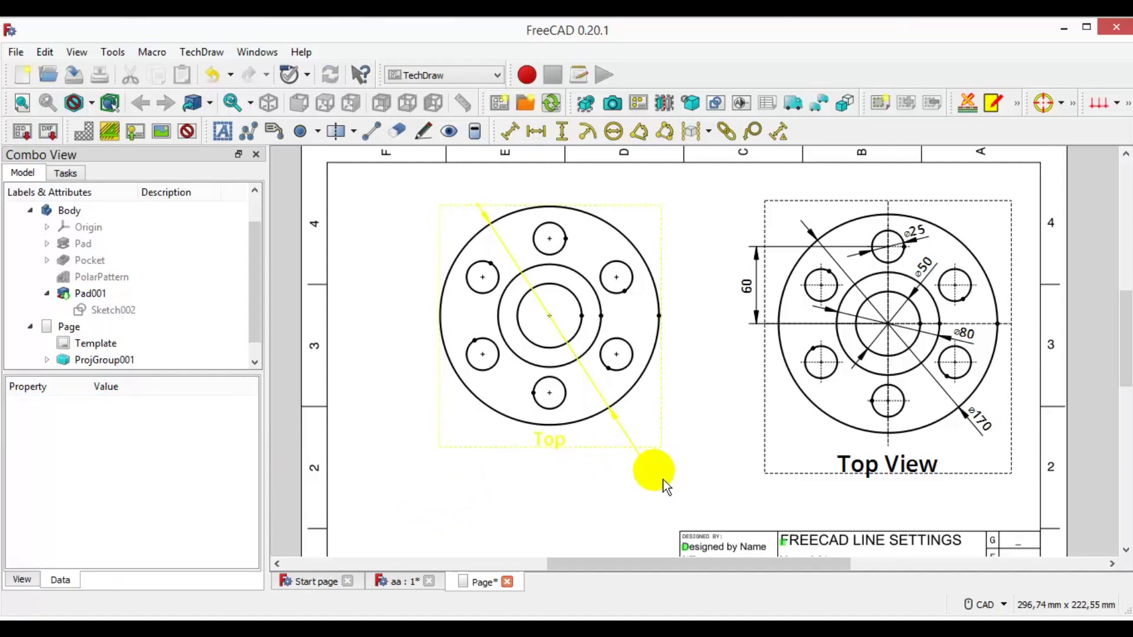
scroll(656, 483, up, 2)
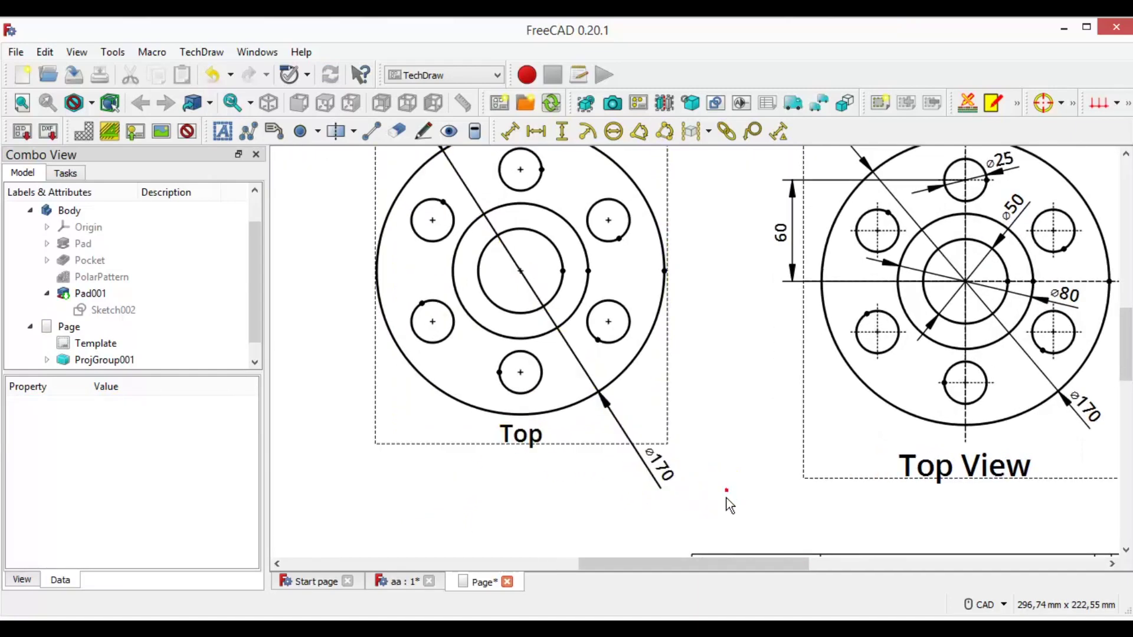
Reposition the ⌀170 dimension text and set its Fontsize to 7 mm.
drag(664, 478, 654, 517)
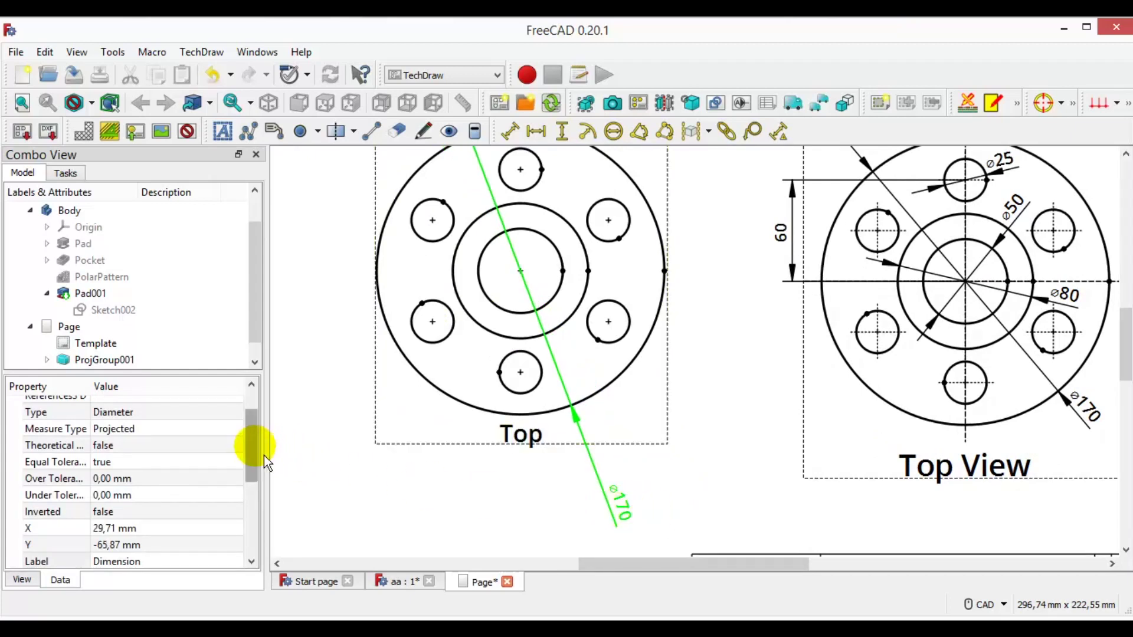
drag(256, 460, 257, 497)
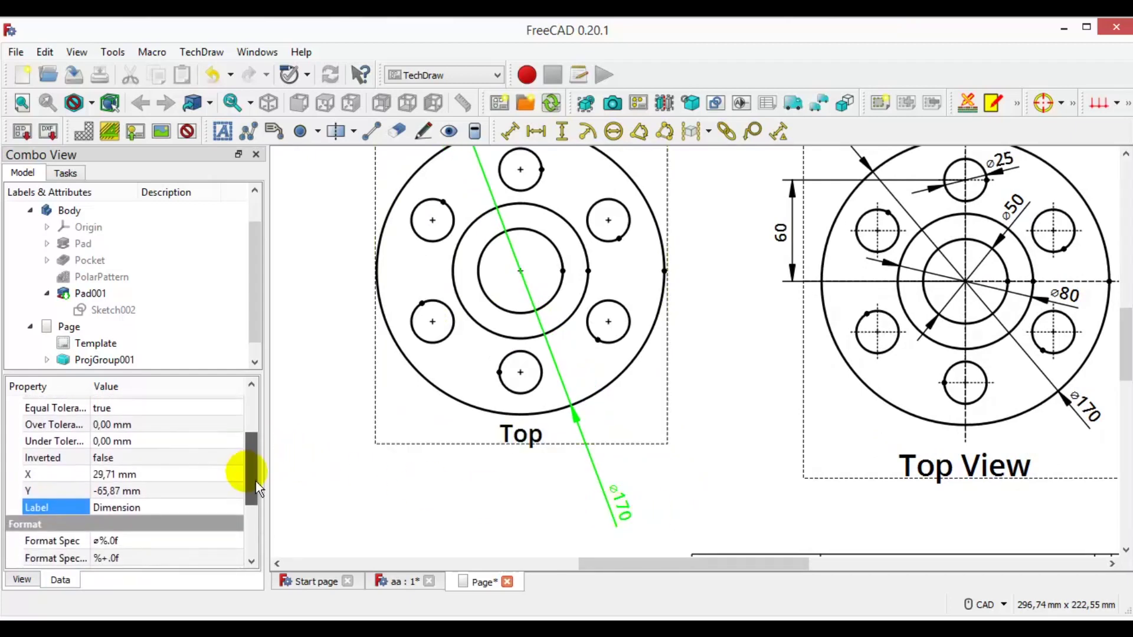
click(30, 582)
drag(258, 489, 260, 445)
click(143, 481)
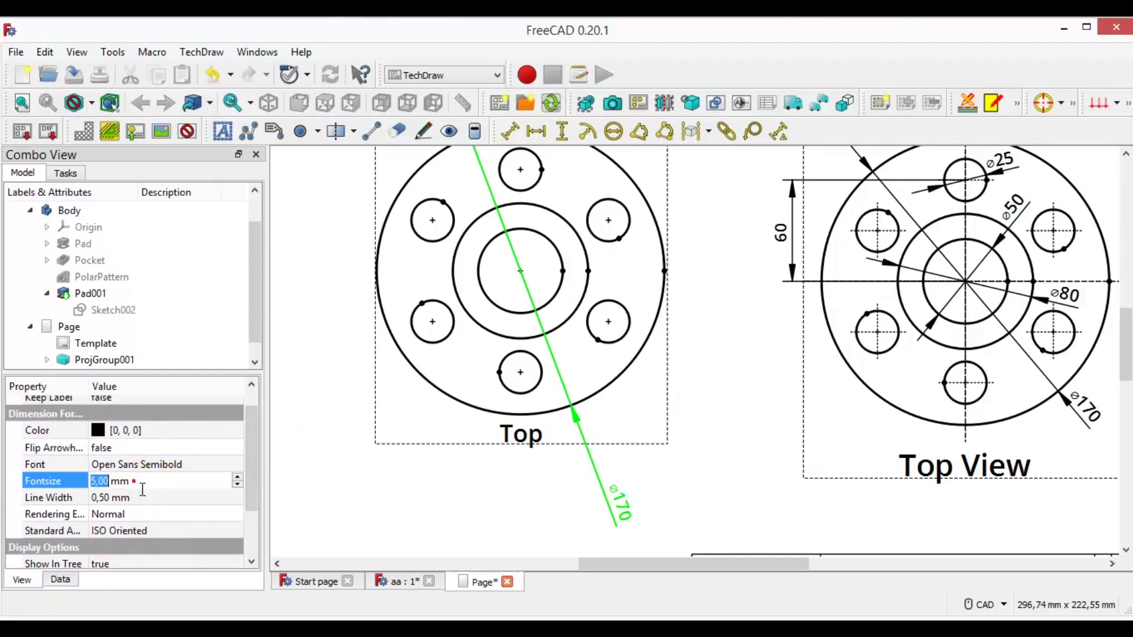
text(8)
click(142, 481)
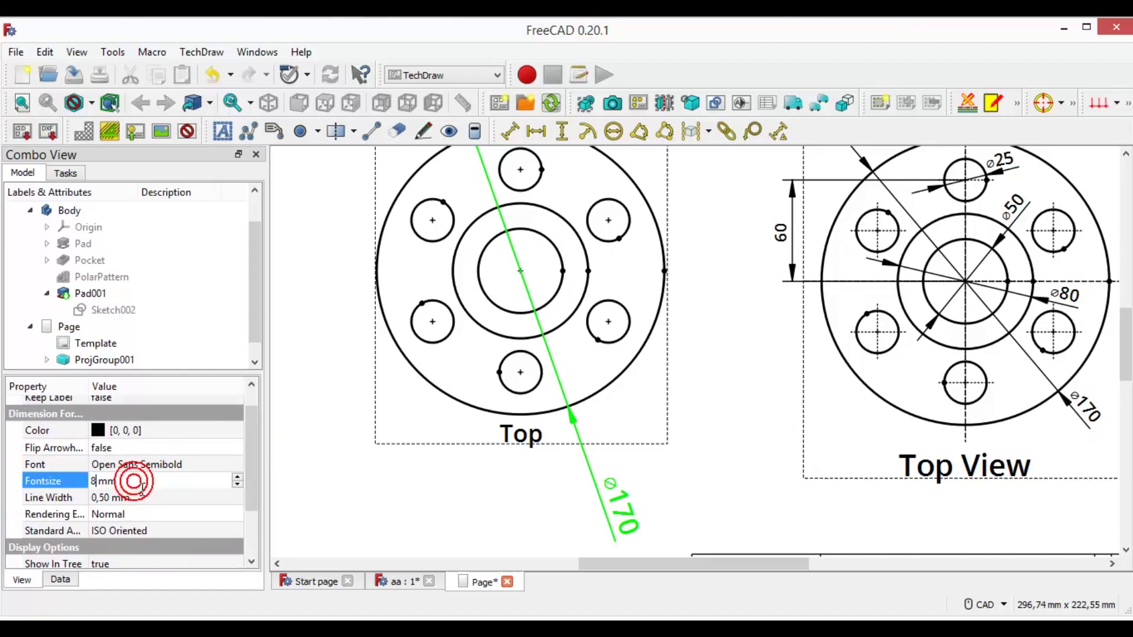
key(BackSpace)
text(7)
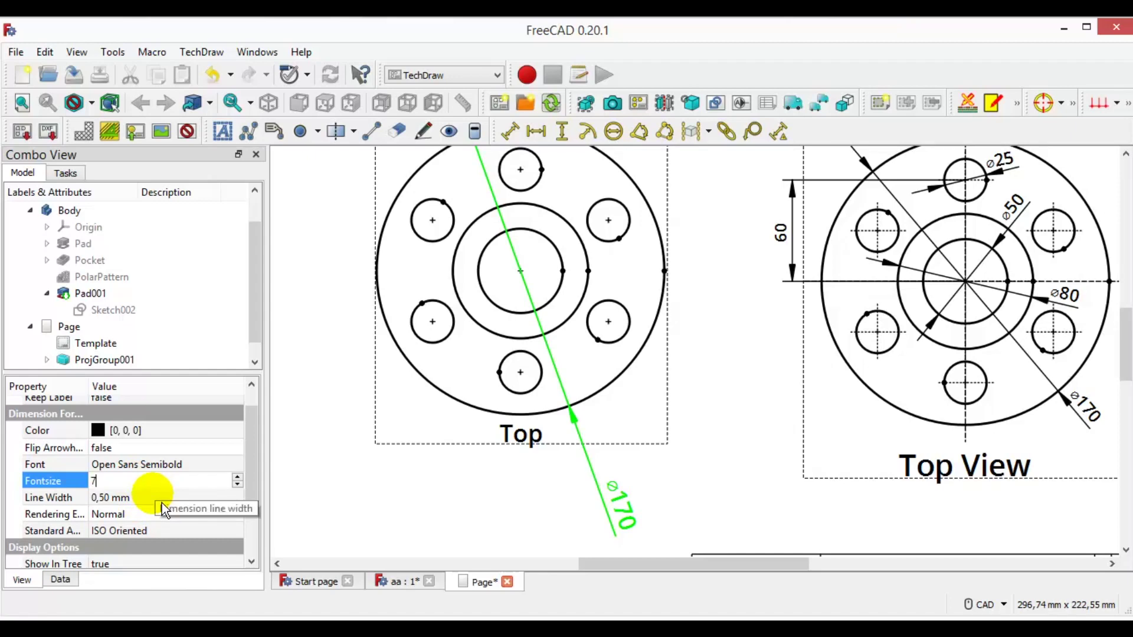
click(163, 503)
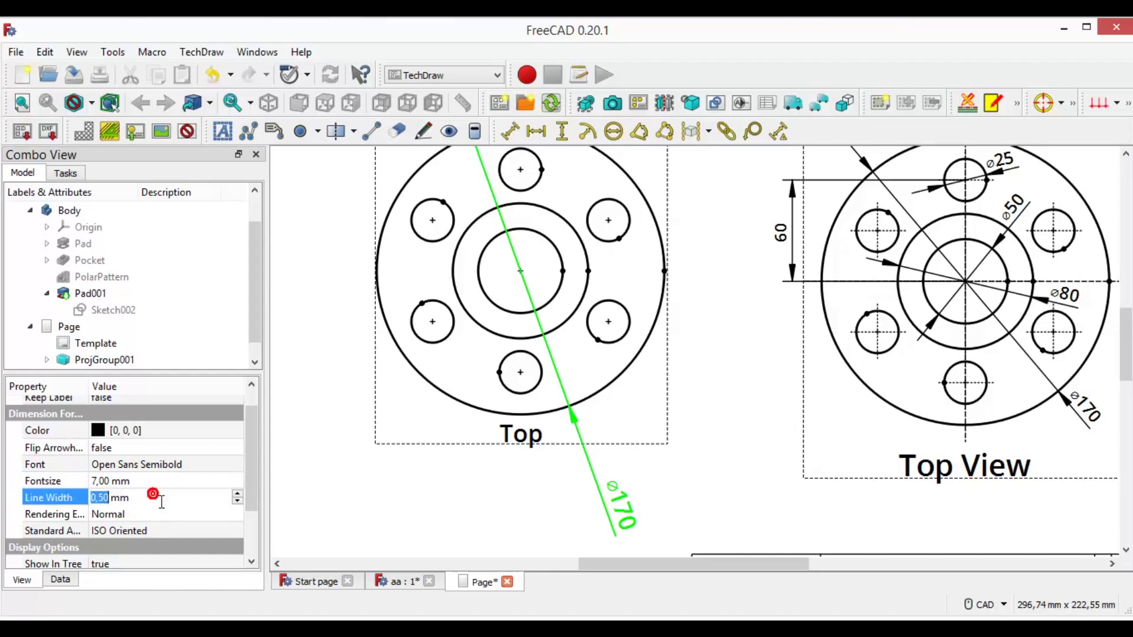
text(1)
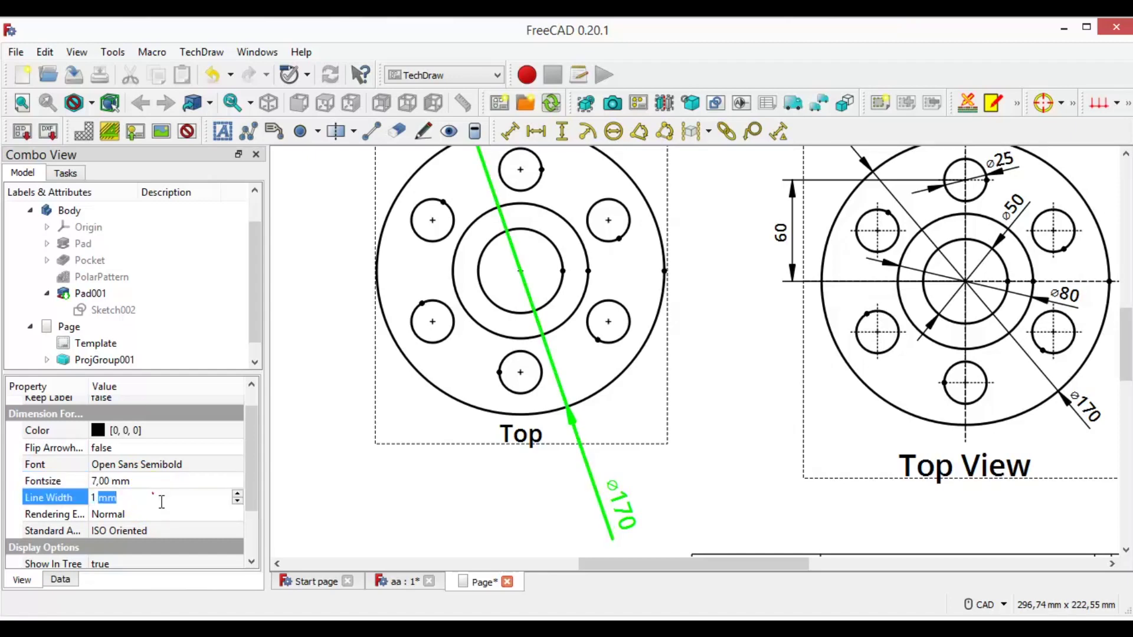
Try Line Width values for the dimension and leave it at 0,5 mm.
key(ctrl+a)
text(0)
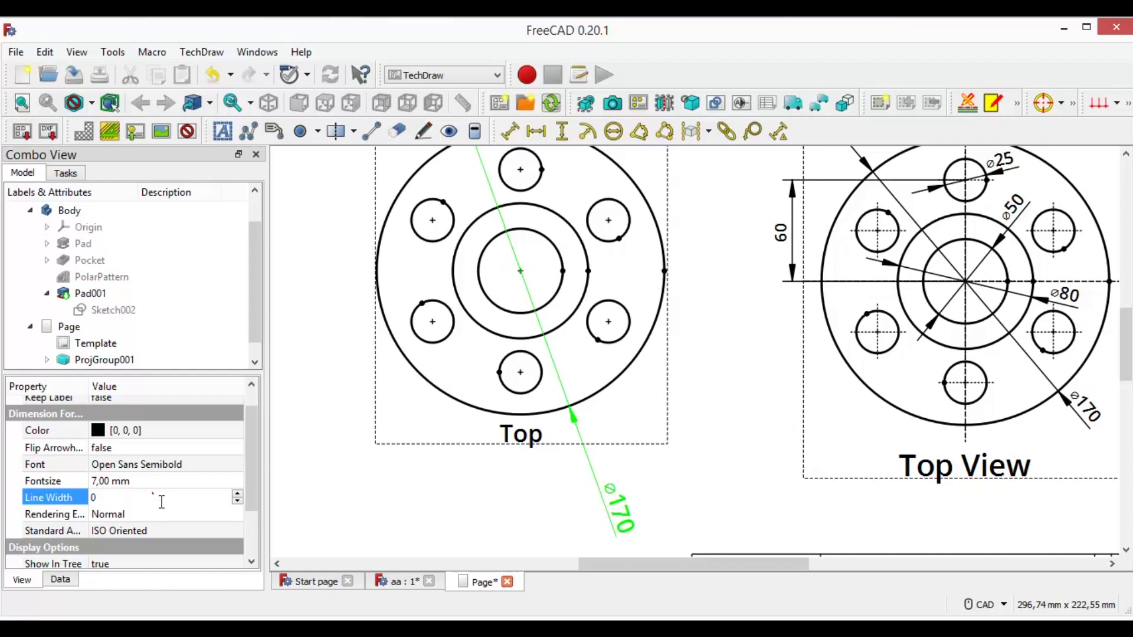
key(ctrl+a)
text(0,)
click(161, 502)
text(7)
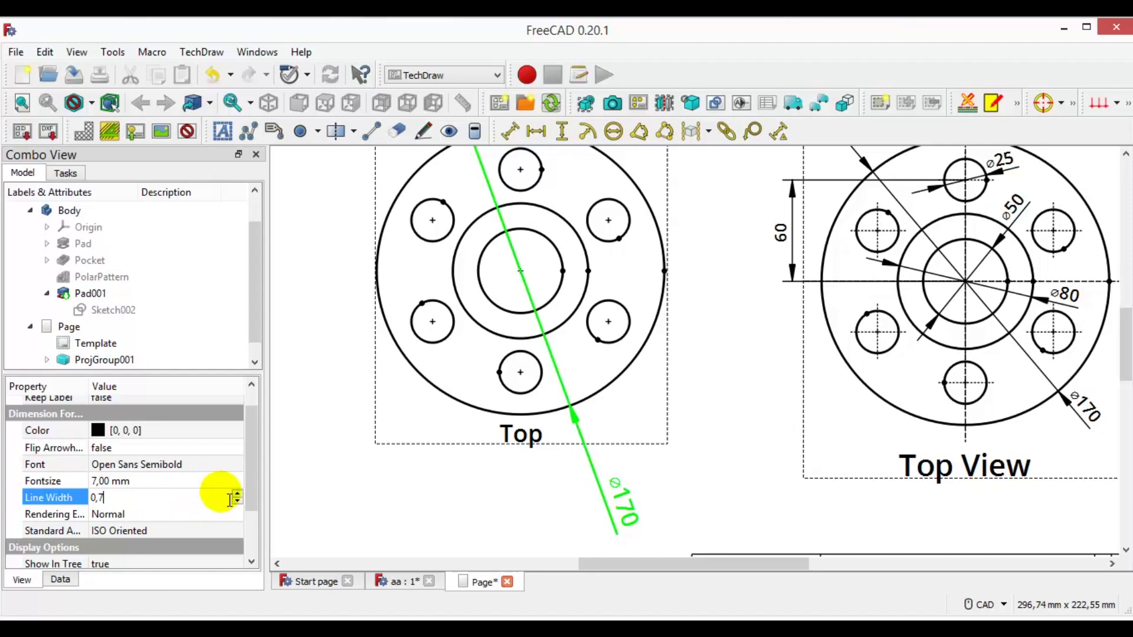
key(BackSpace)
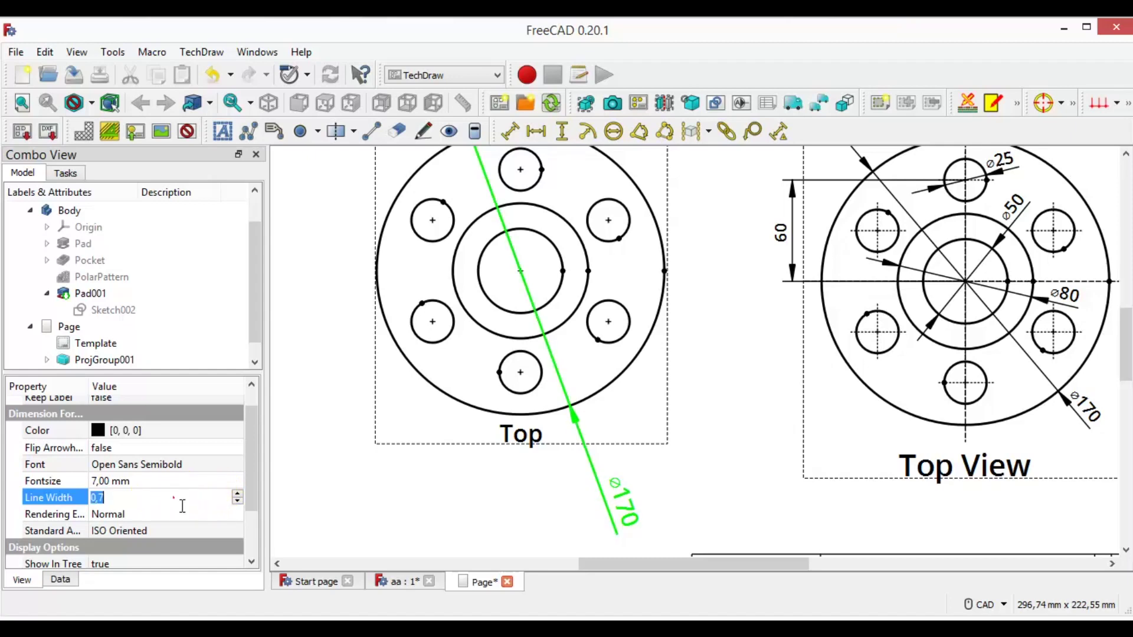
text(5)
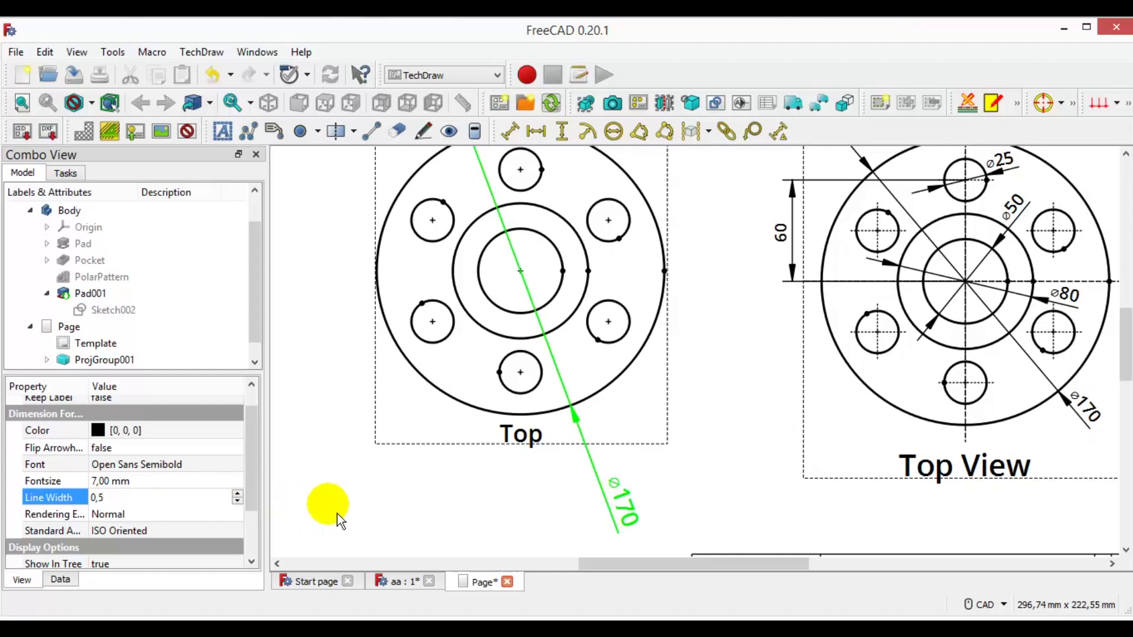
click(376, 516)
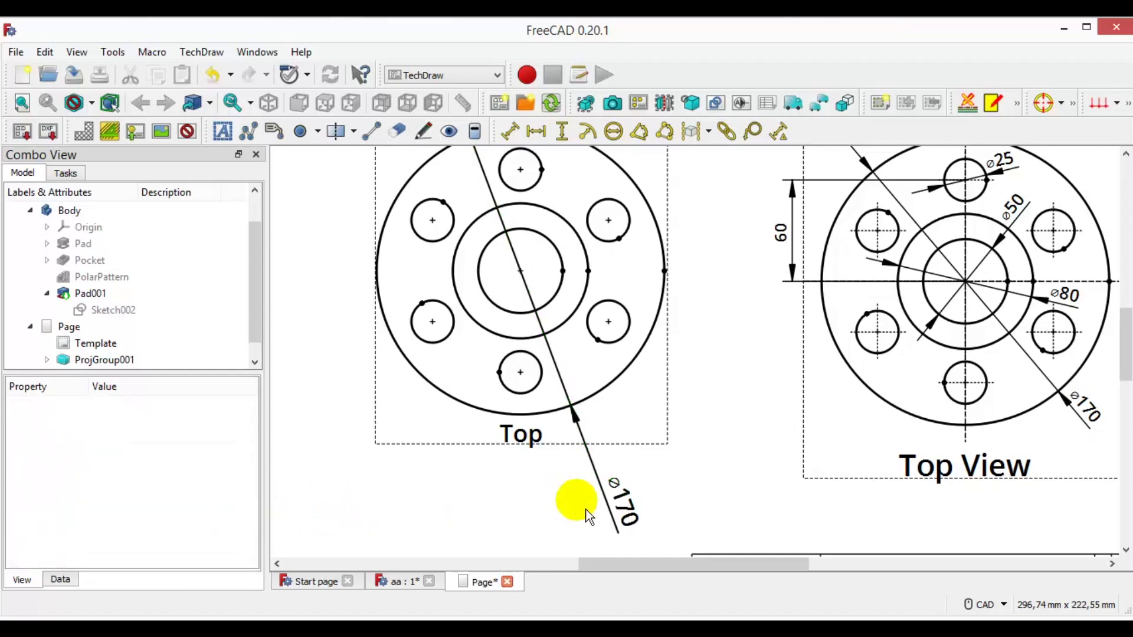
Move the ⌀170 label up and right so the dimension line runs nearly horizontal.
click(631, 508)
drag(693, 487, 761, 317)
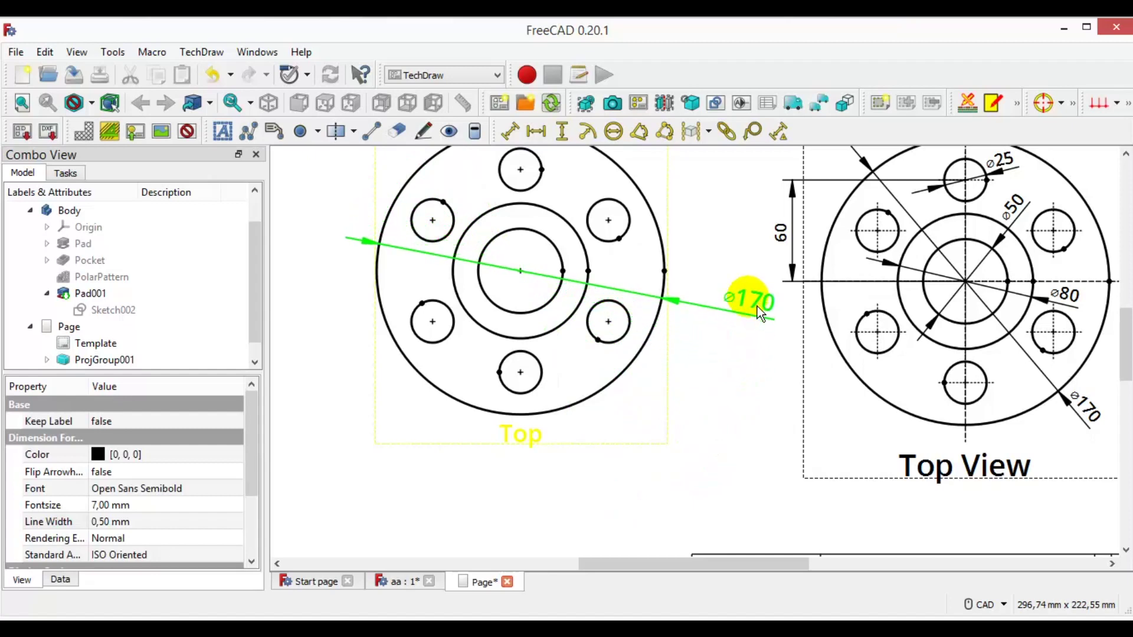
drag(758, 309, 757, 307)
click(728, 378)
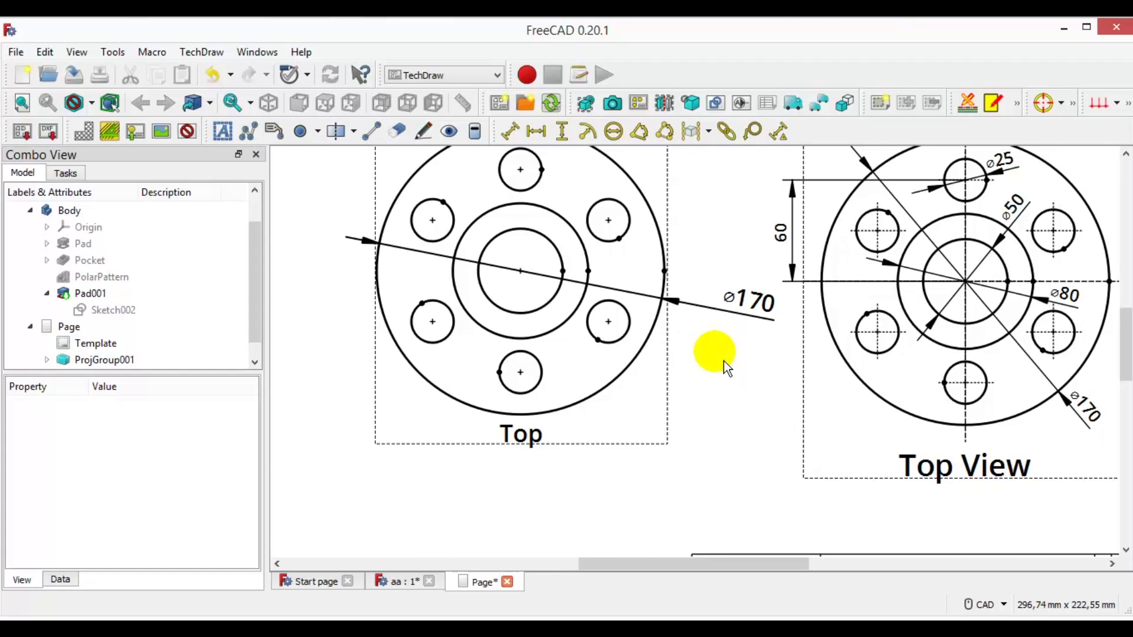
middle_drag(716, 354, 716, 395)
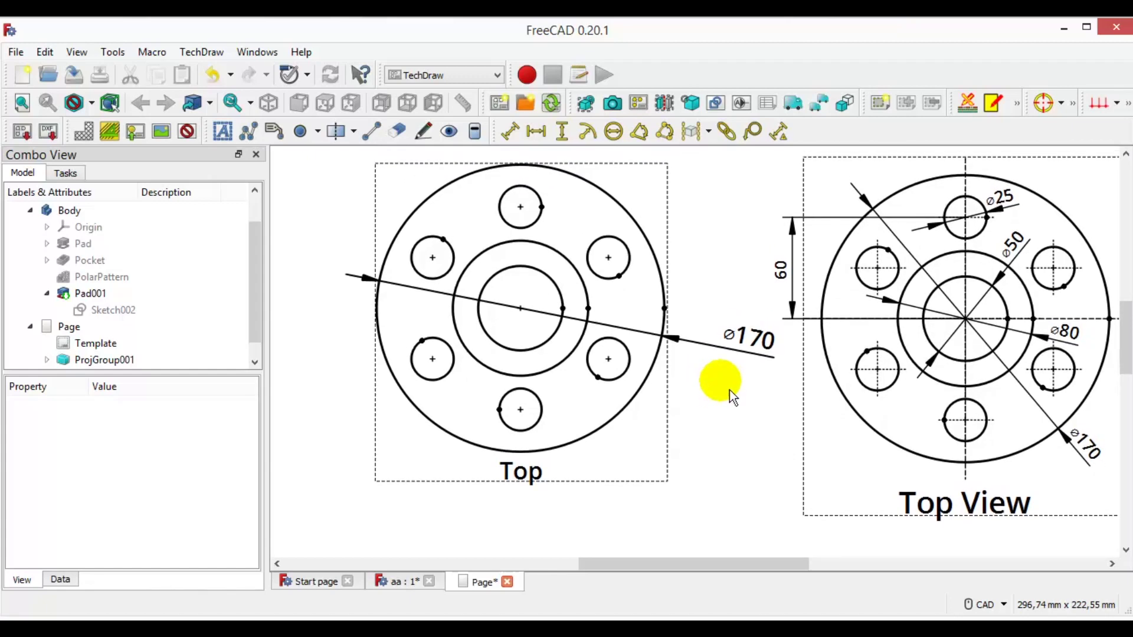
Check the ⌀170 dimension in Top View, deselect it and pan the page left.
click(1092, 467)
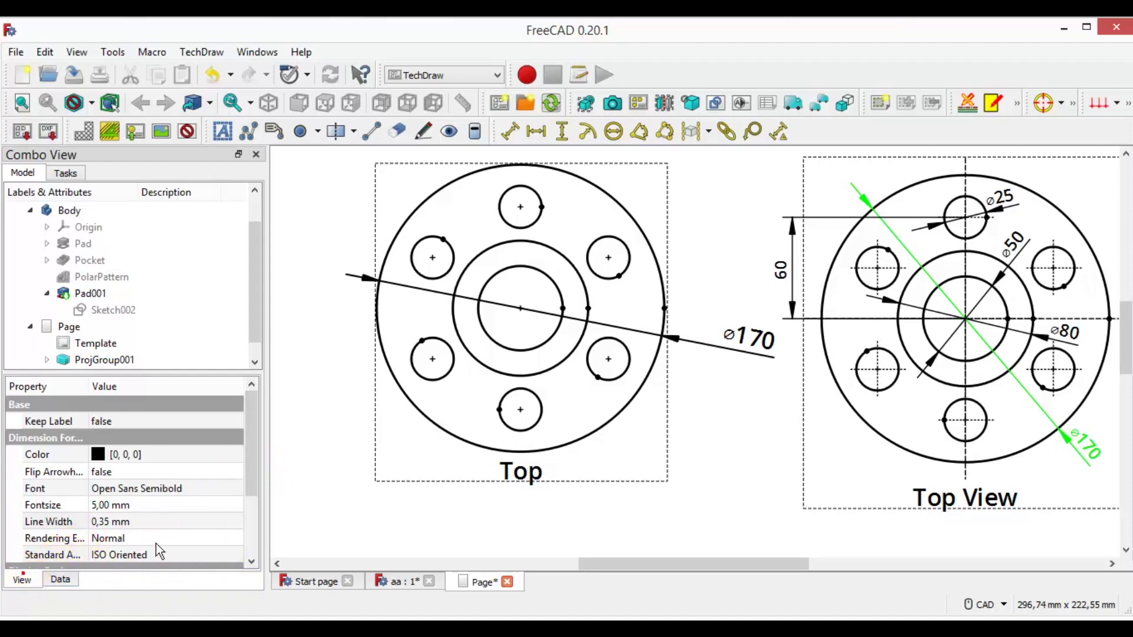
click(253, 462)
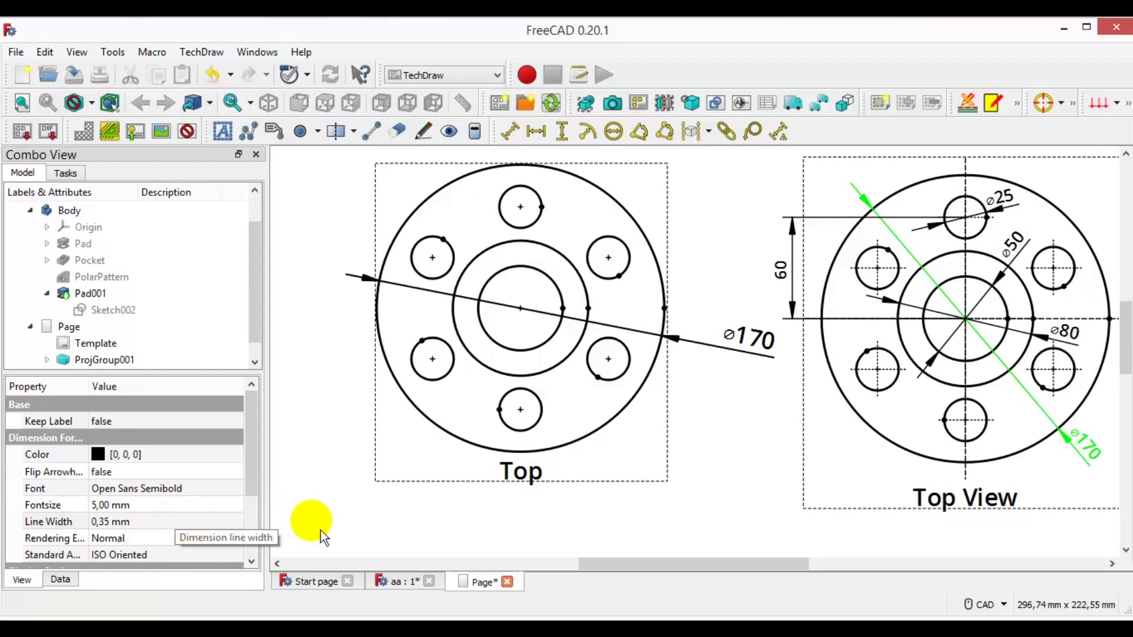
click(689, 465)
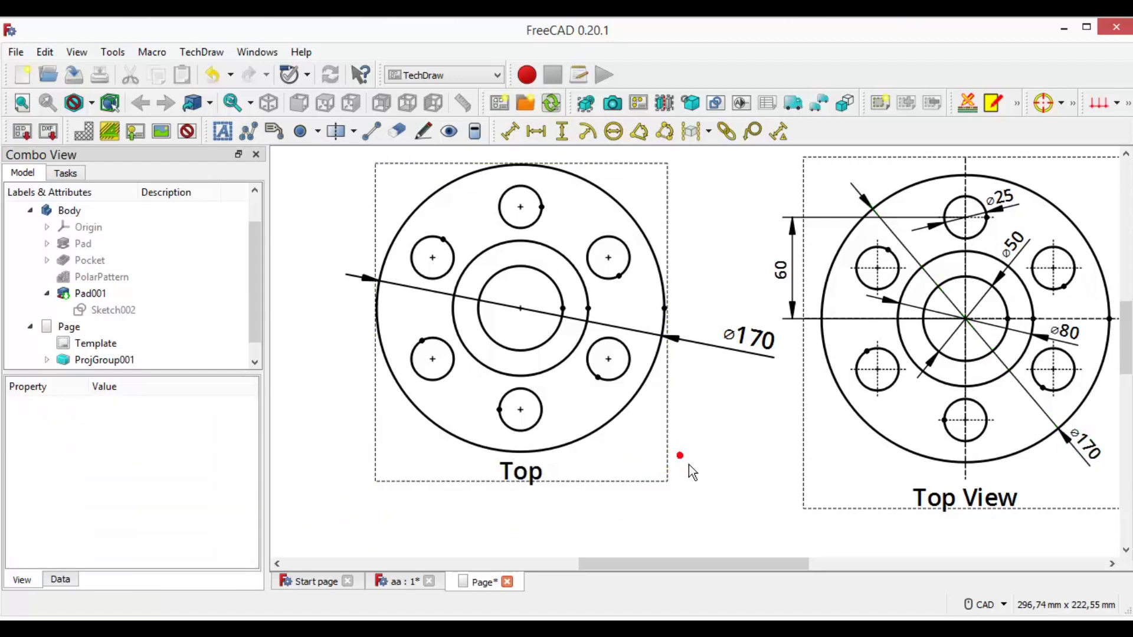
scroll(689, 464, down, 1)
middle_drag(683, 466, 644, 468)
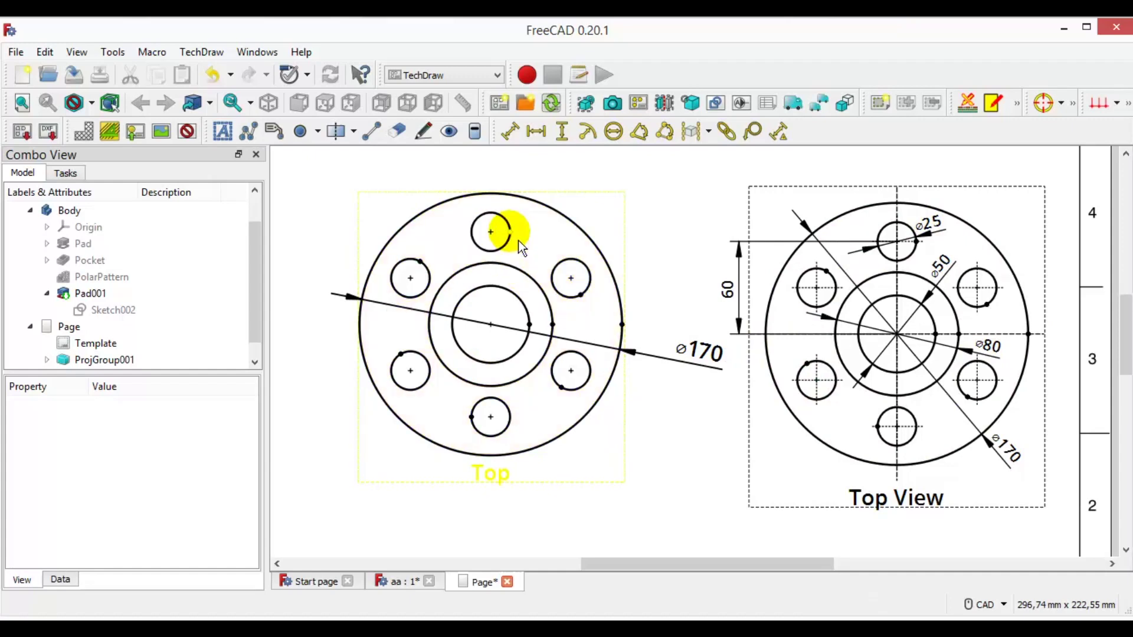
Reach the TechDraw Scale settings in Preferences.
click(44, 51)
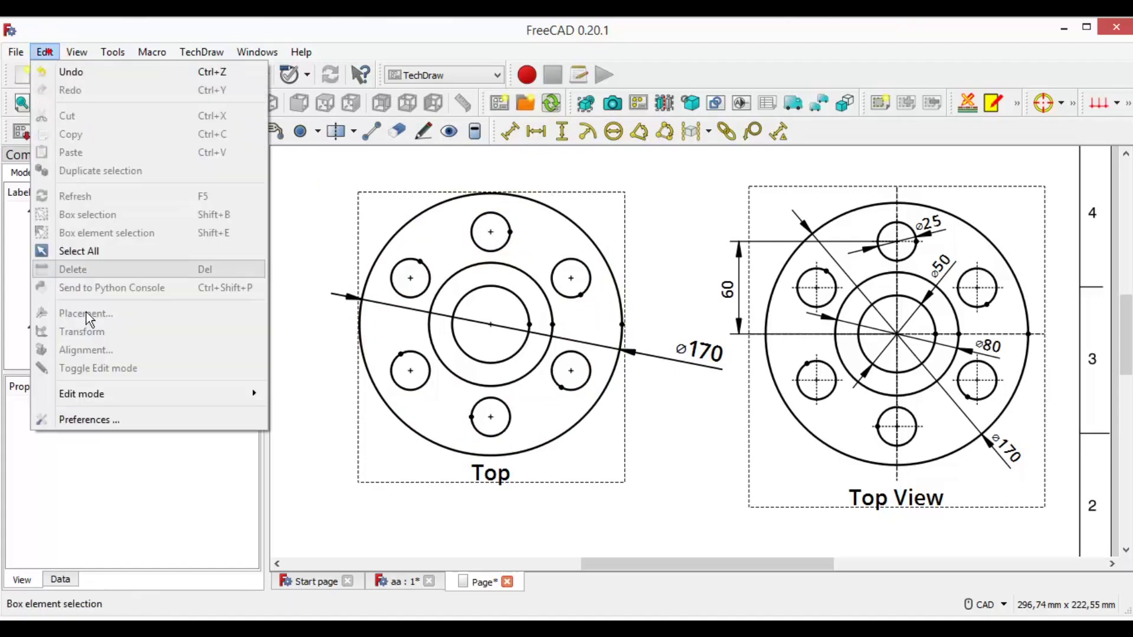
click(107, 422)
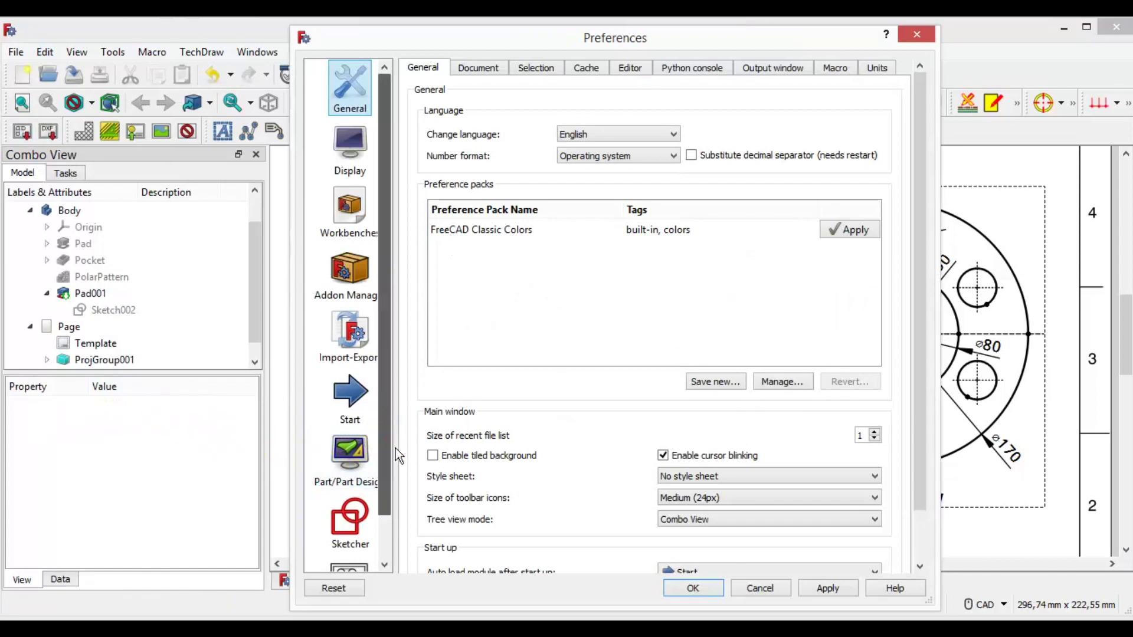
scroll(395, 448, down, 2)
click(358, 531)
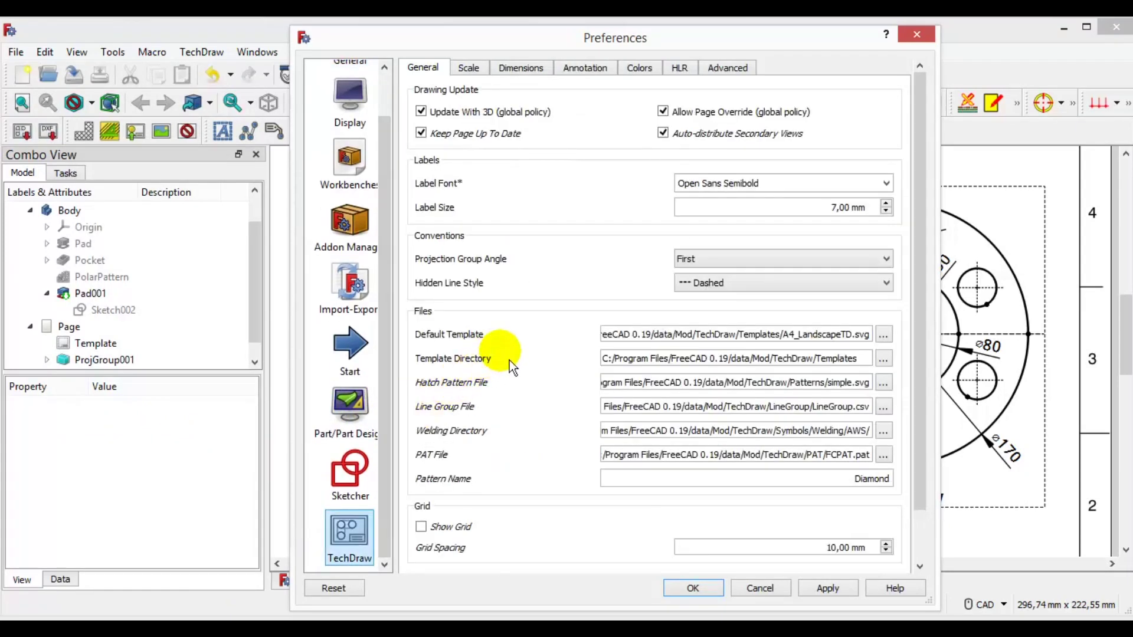
click(468, 69)
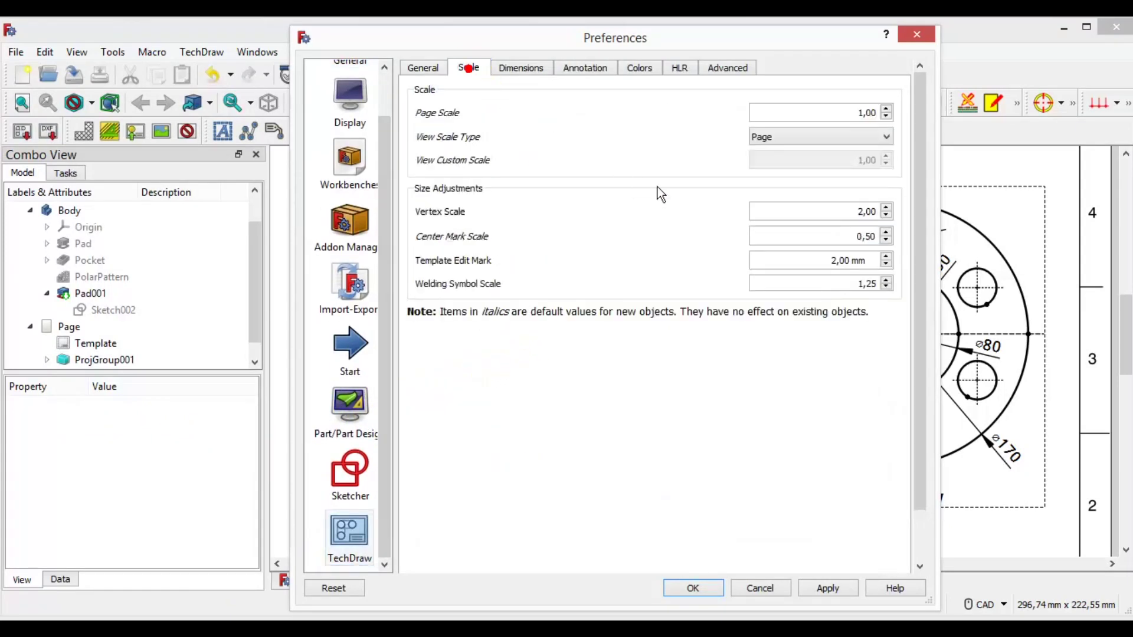
Raise Vertex Scale from 2,00 to 3,00 and close Preferences.
click(887, 208)
click(887, 207)
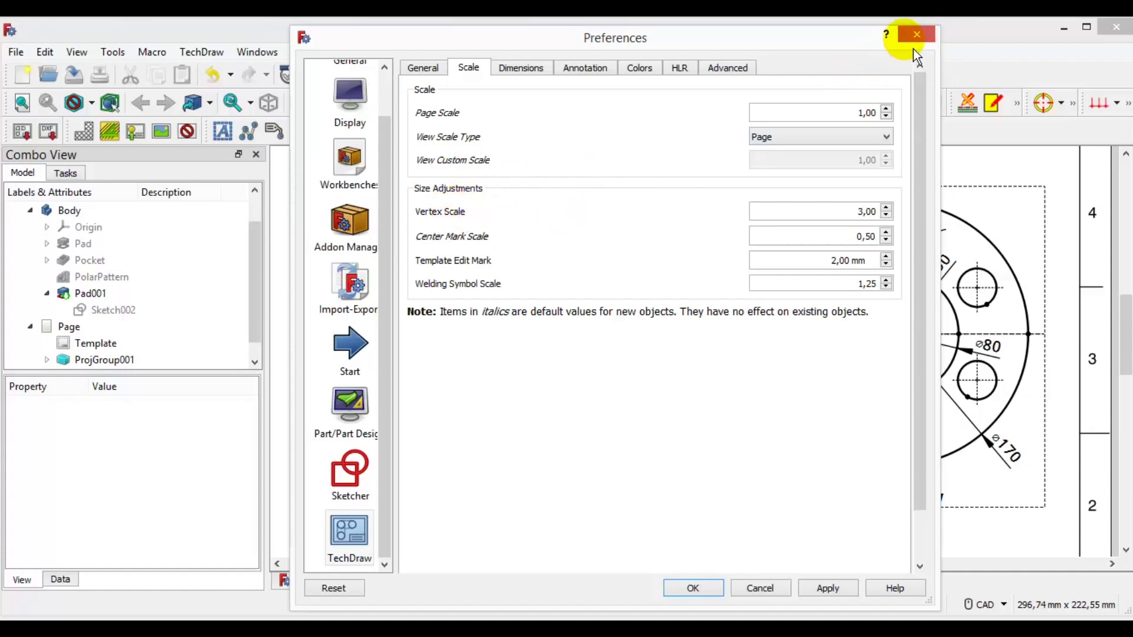
drag(821, 56, 556, 65)
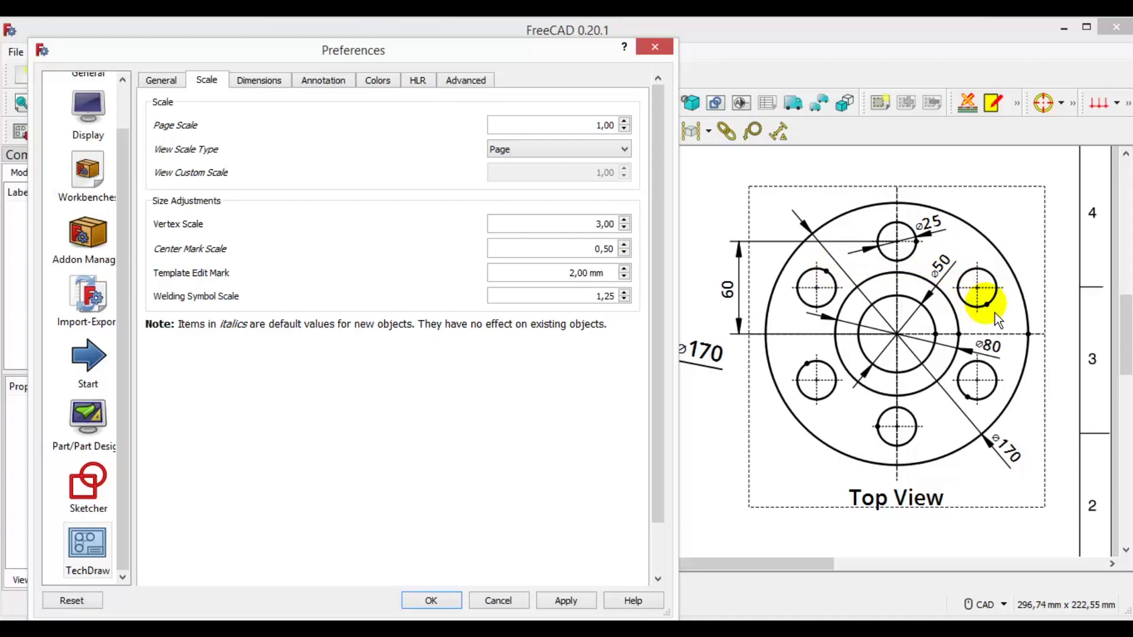
click(655, 47)
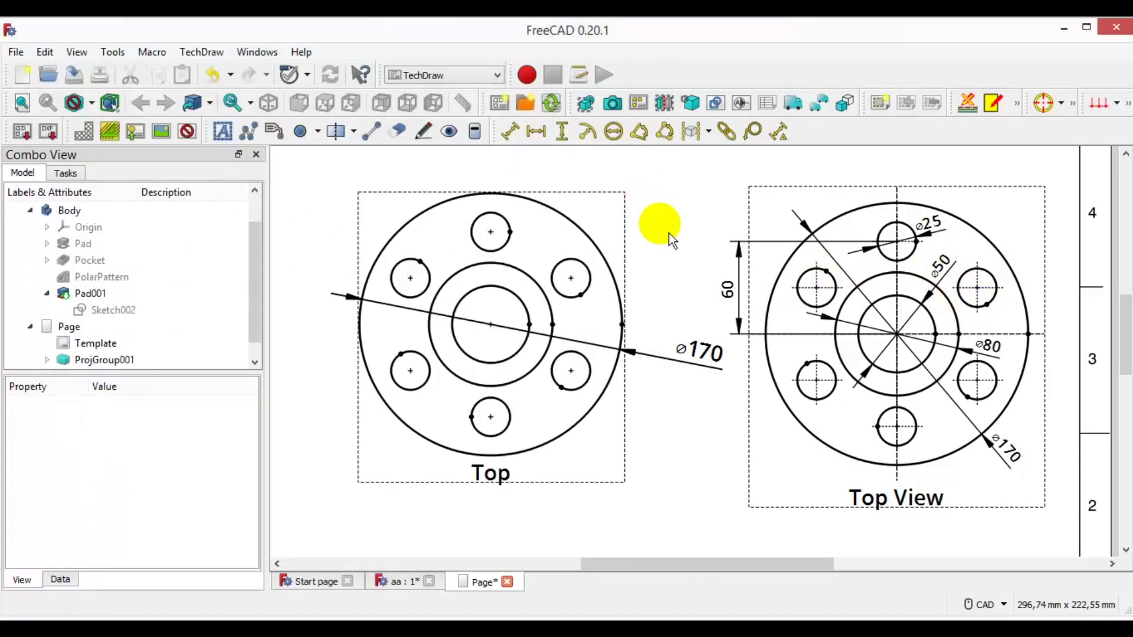
scroll(670, 235, down, 1)
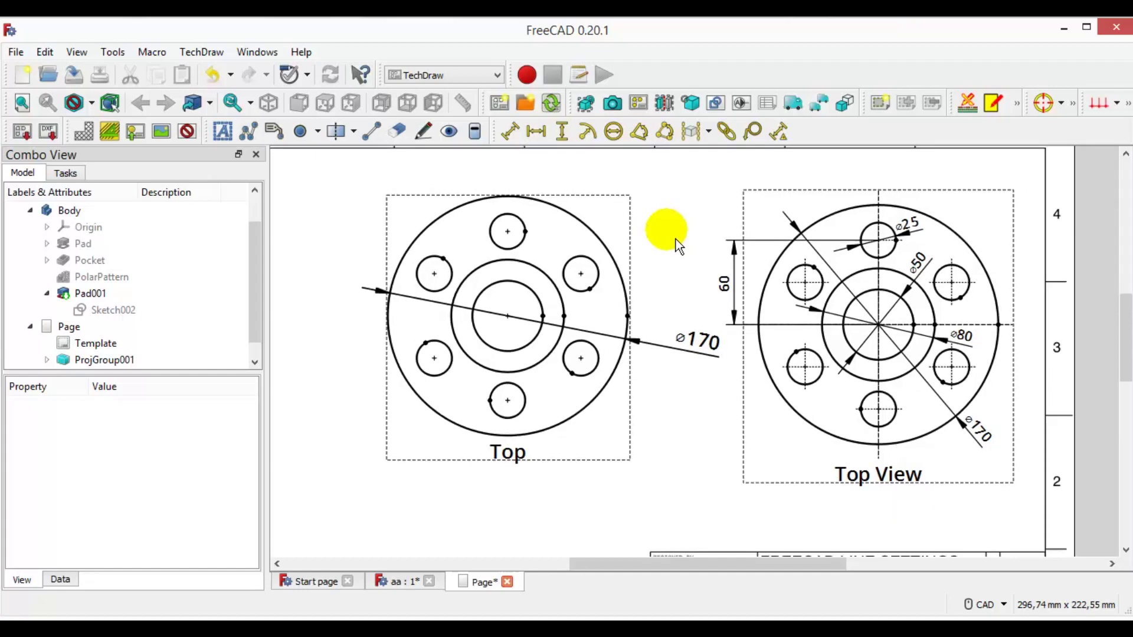
Pan the page up to reveal the A4 title block reading FREECAD LINE SETTINGS.
middle_drag(687, 422, 678, 372)
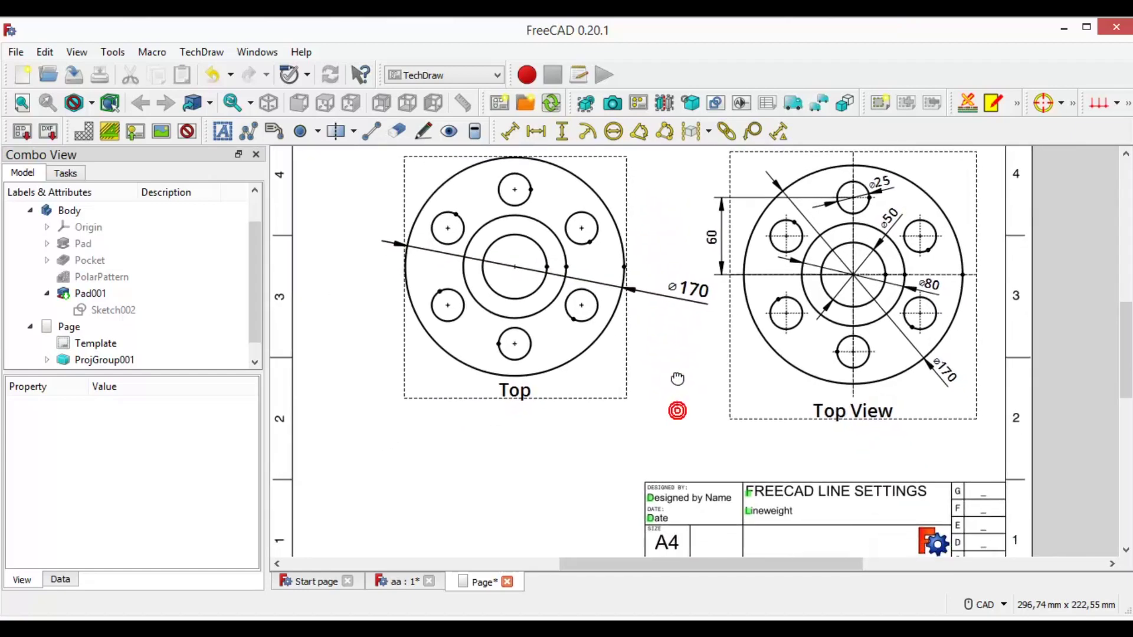